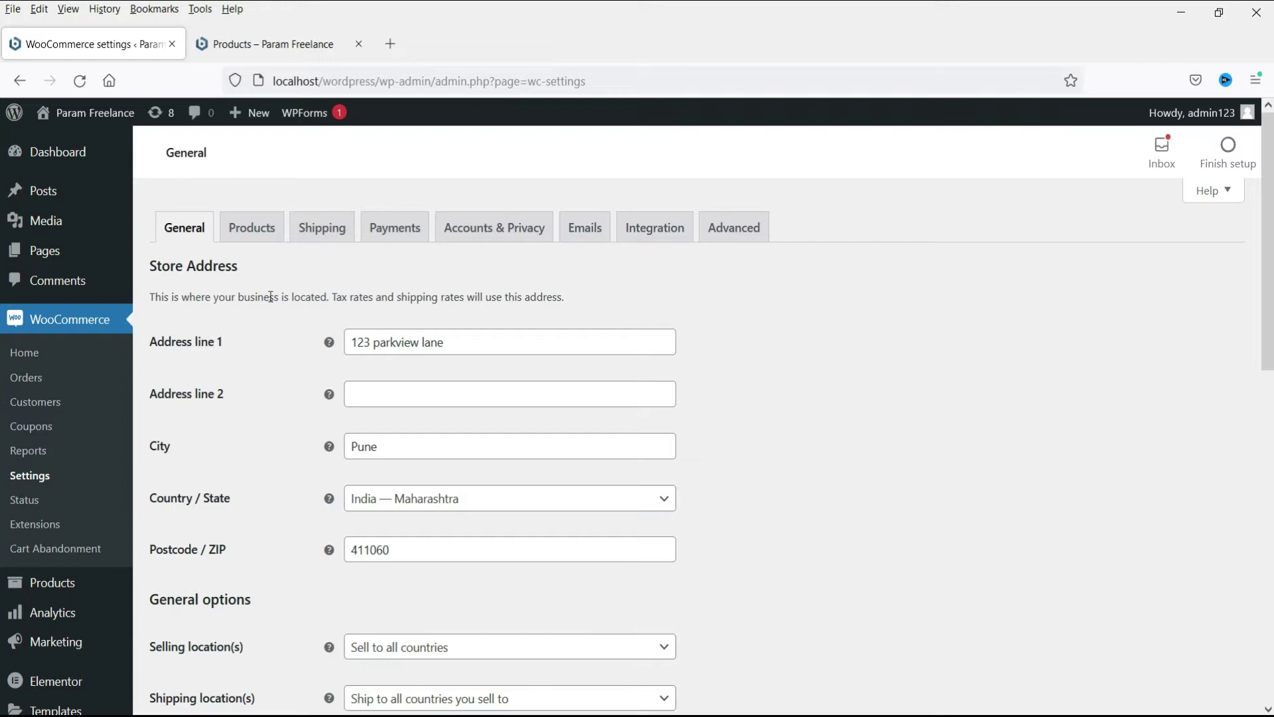
# Show the Products > Inventory settings: managed stock, 60-minute hold, low-stock threshold 2
pyautogui.click(254, 234)
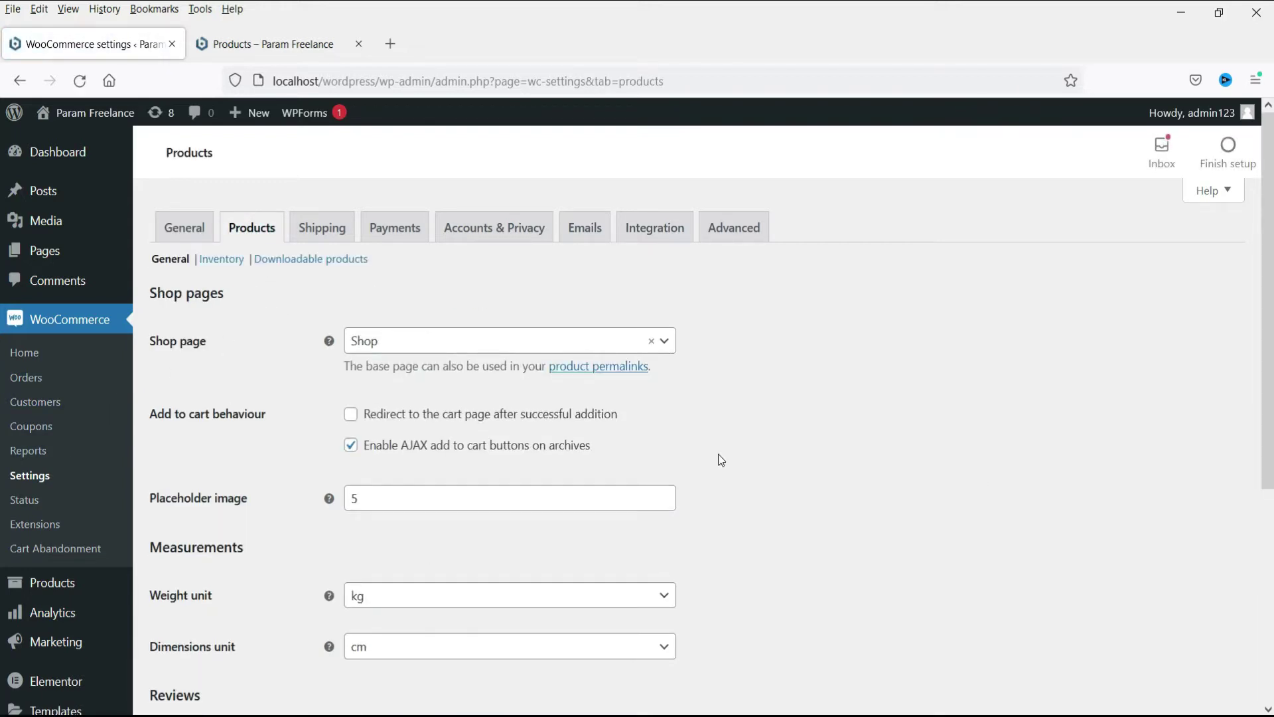
pyautogui.click(221, 261)
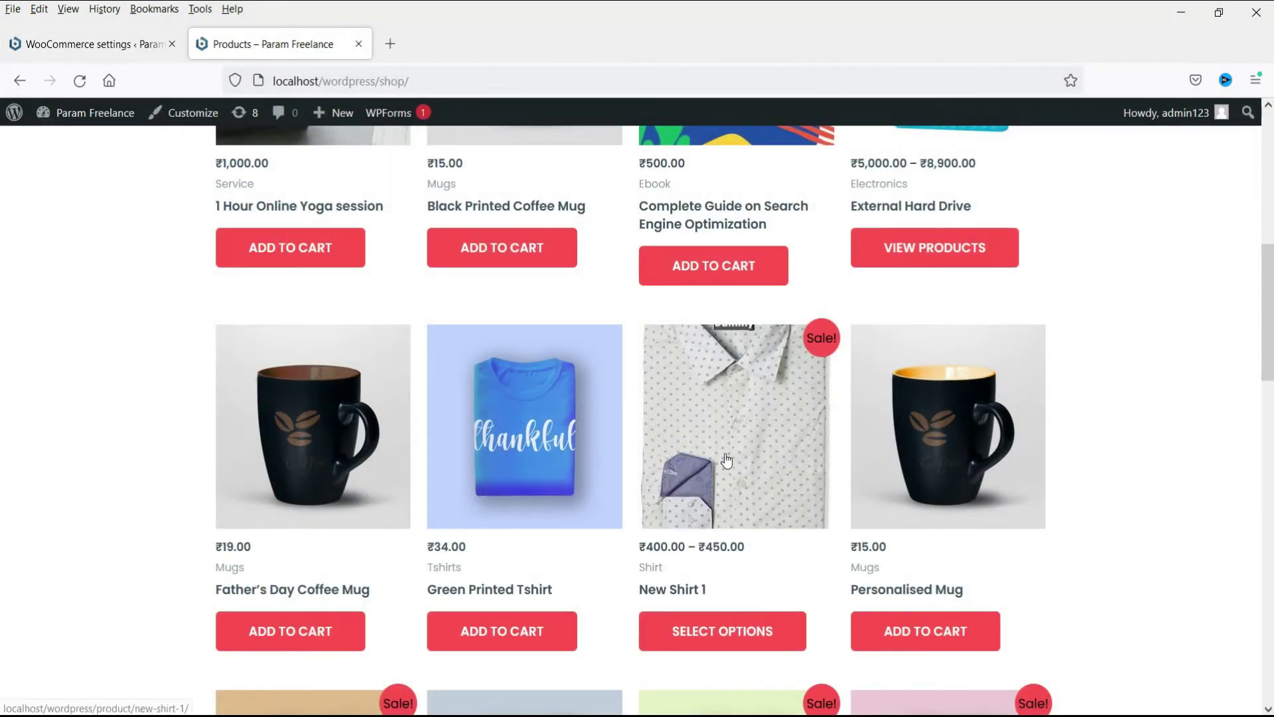
# On the New Shirt 1 product page, choose size S and colour White
pyautogui.click(727, 459)
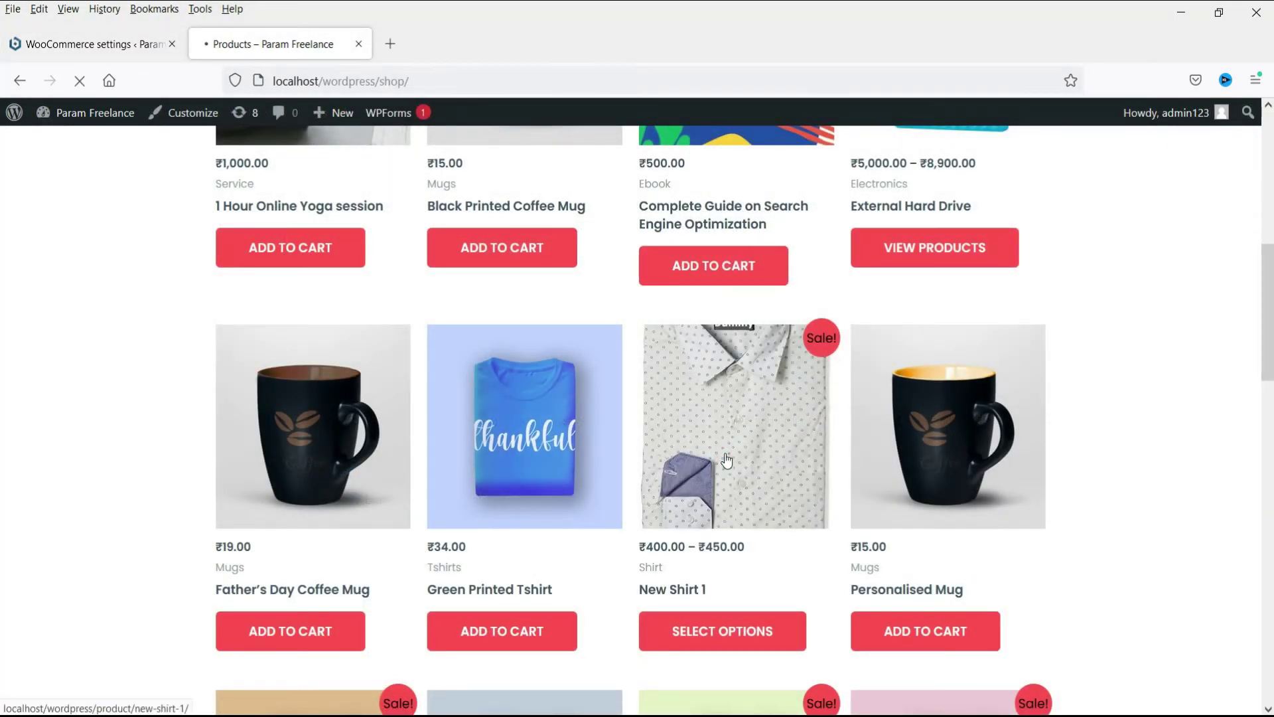
pyautogui.scroll(-4, 975, 392)
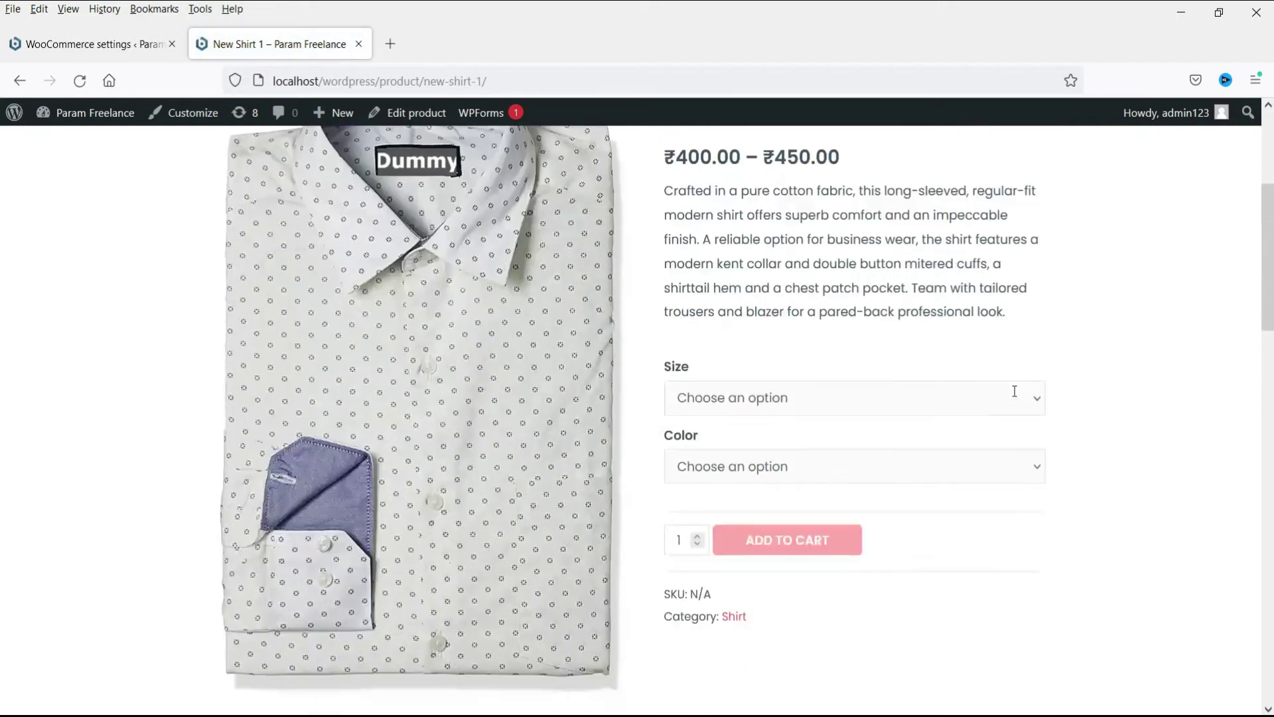
pyautogui.click(871, 403)
pyautogui.click(854, 450)
pyautogui.click(805, 471)
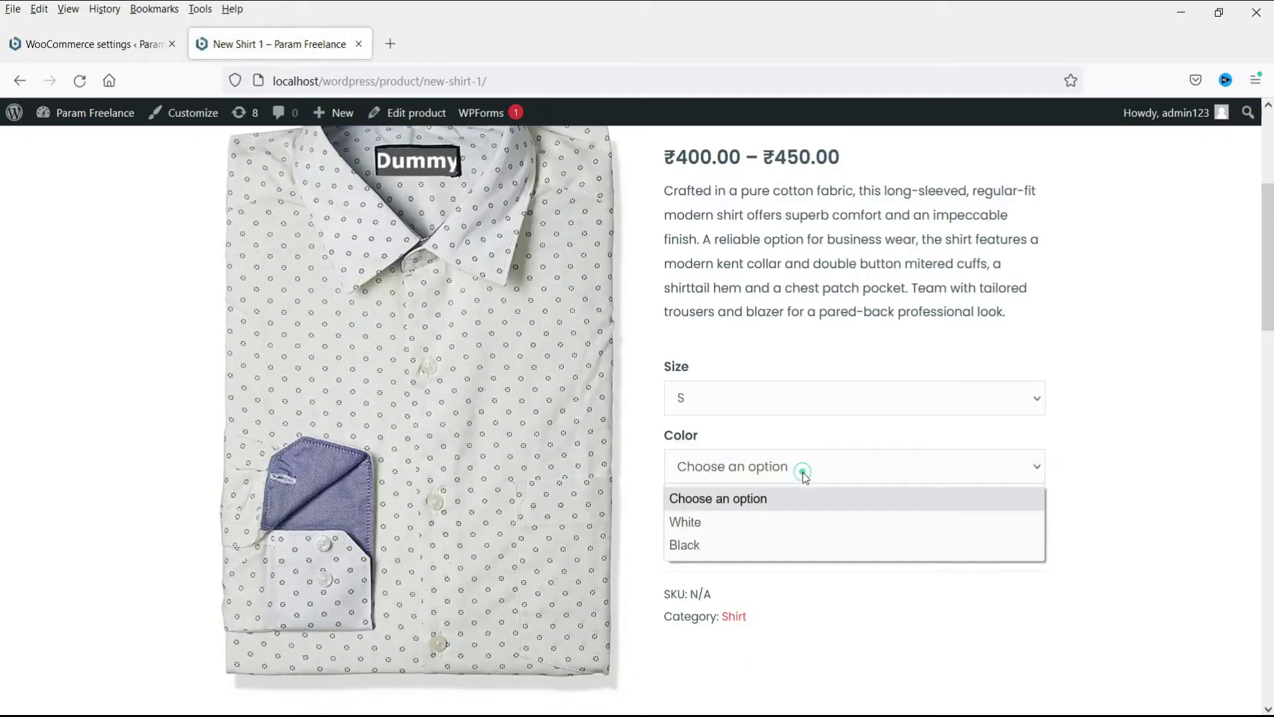
pyautogui.click(806, 523)
pyautogui.scroll(-3, 1134, 400)
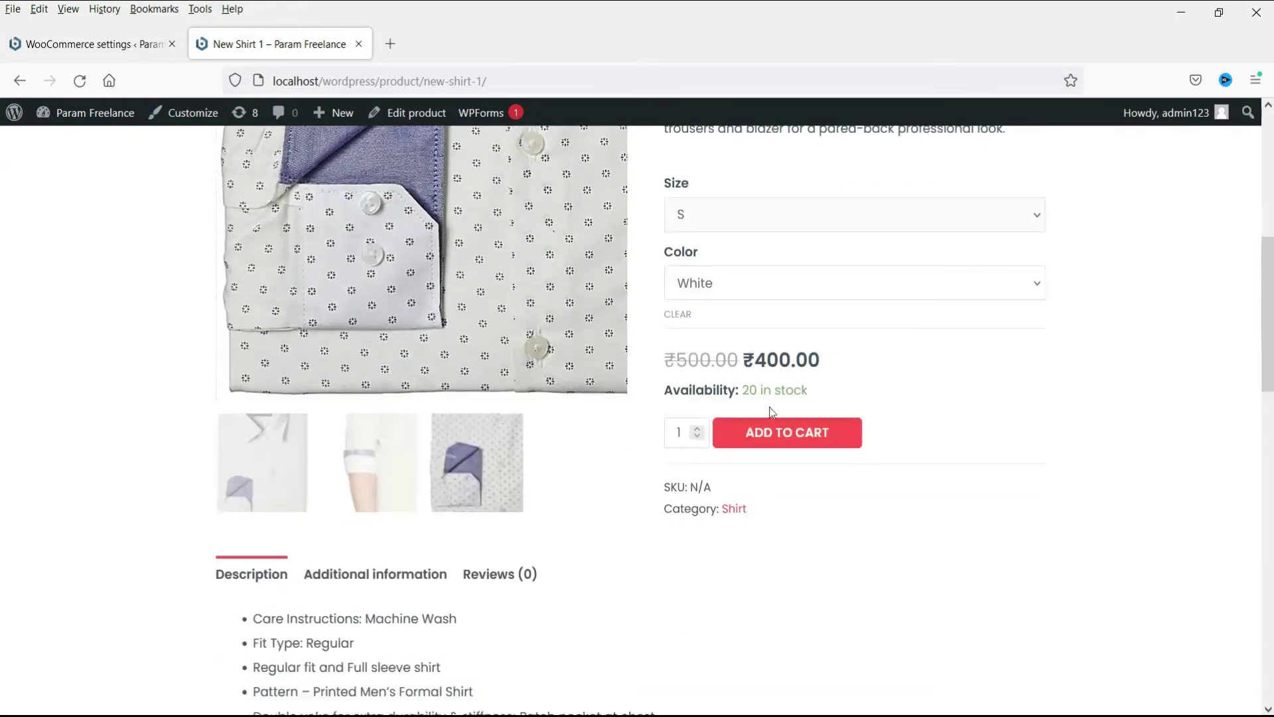
# Add 10 of the S White shirt to the cart
pyautogui.tripleClick(747, 391)
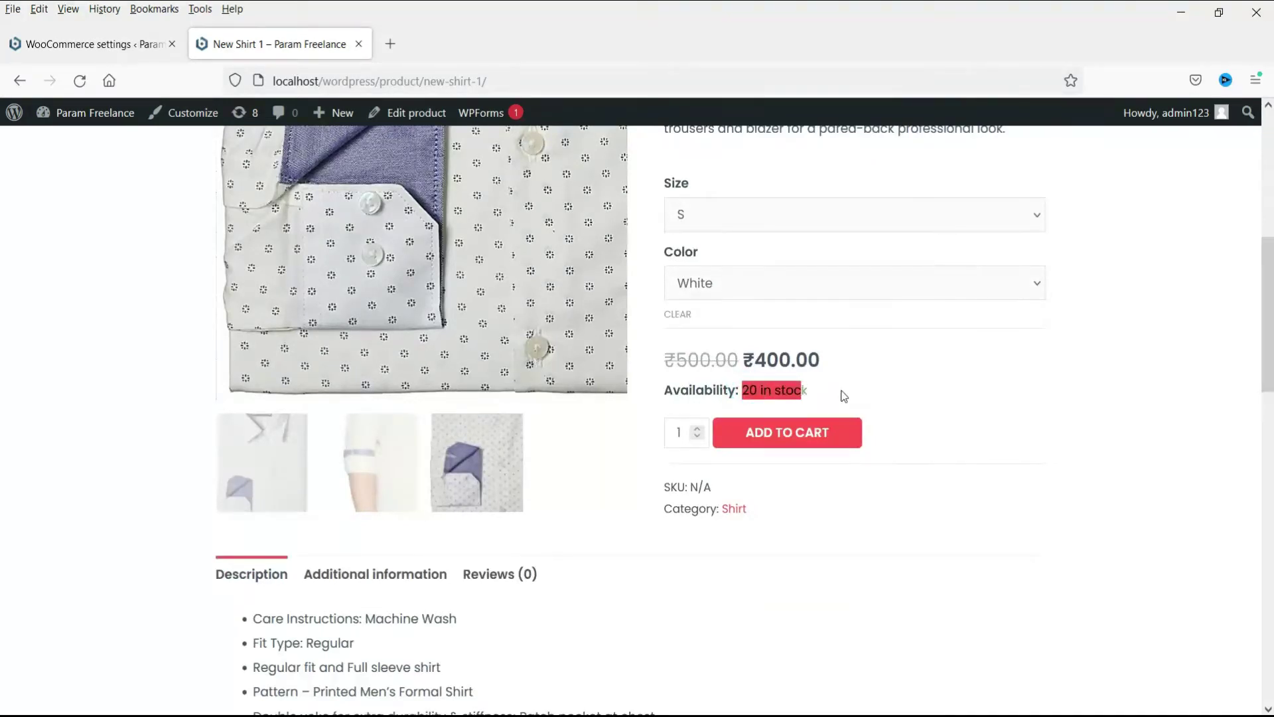
pyautogui.click(858, 392)
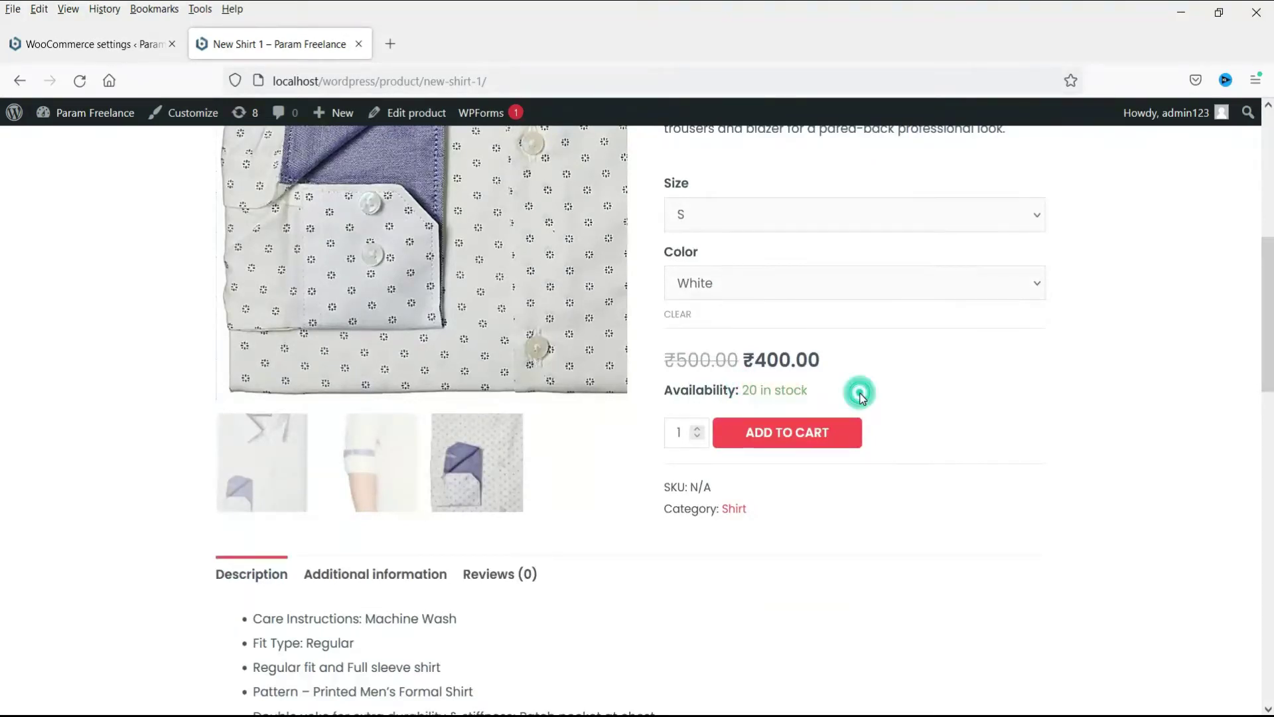
pyautogui.doubleClick(681, 432)
pyautogui.write('10')
pyautogui.click(789, 435)
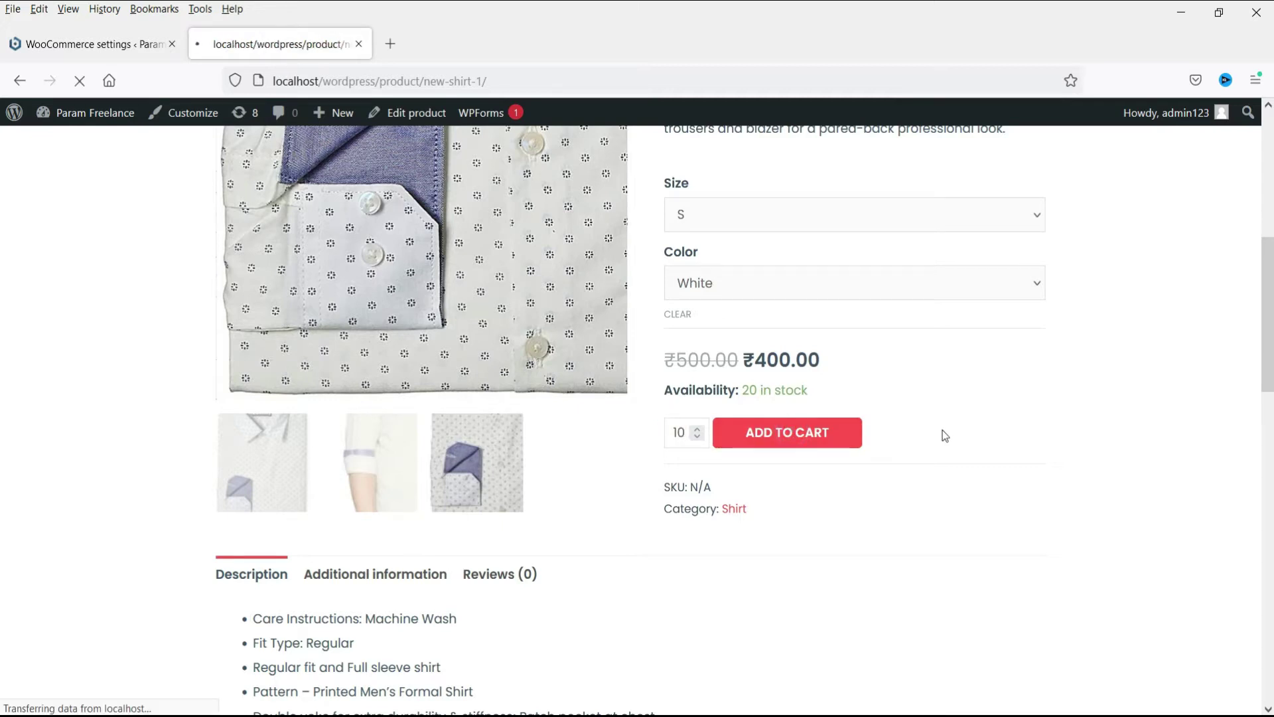
pyautogui.scroll(-3, 1043, 385)
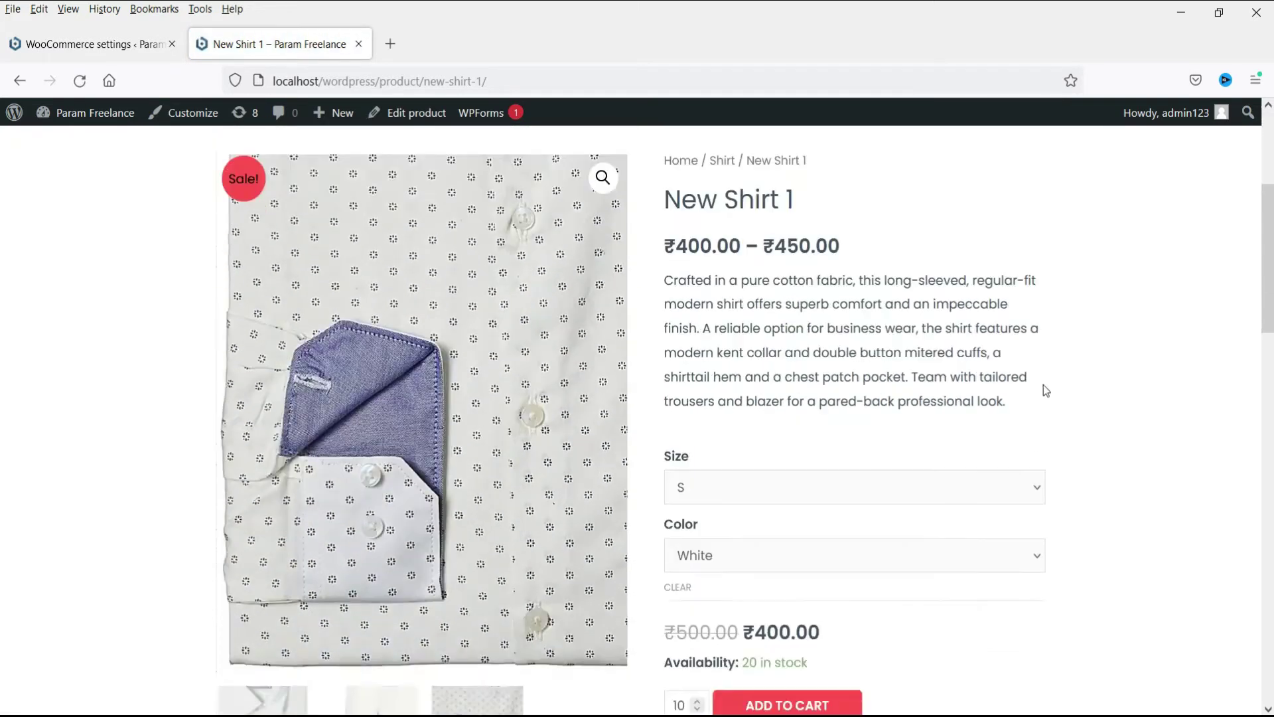
pyautogui.scroll(-3, 1060, 447)
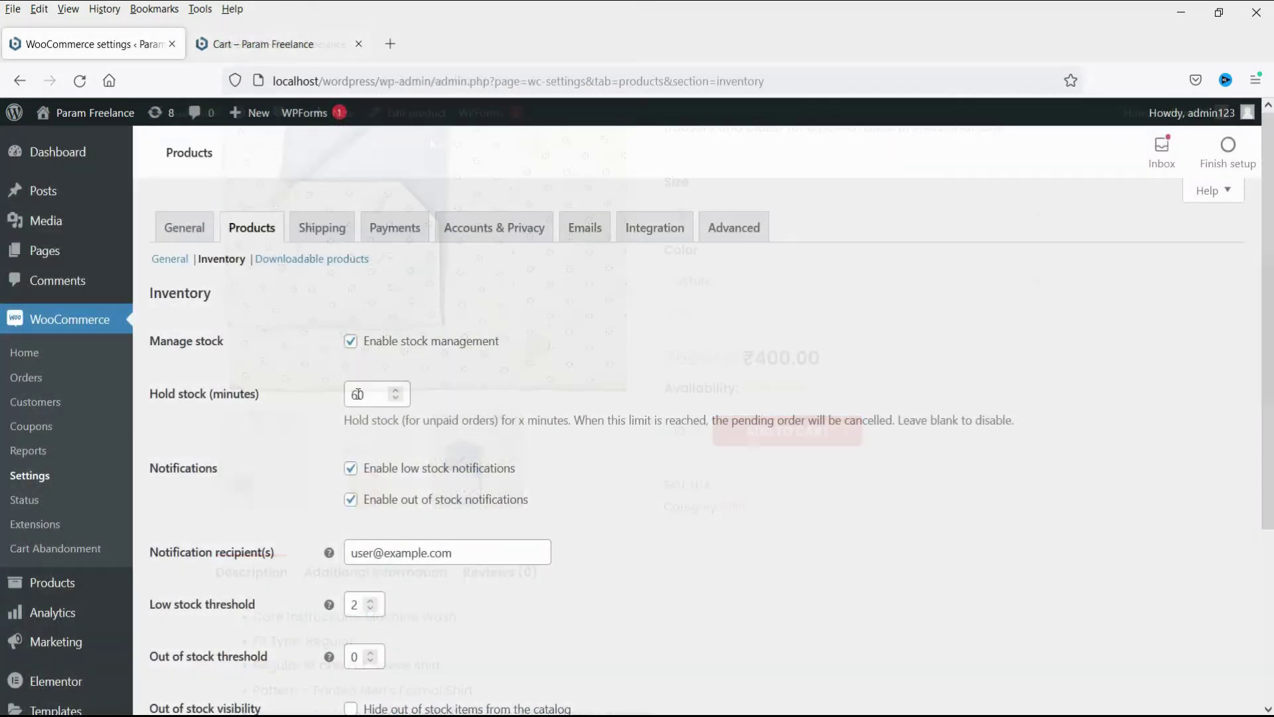
# Change the Hold stock time in the inventory settings to 10 minutes
pyautogui.click(357, 394)
pyautogui.write('10')
pyautogui.click(730, 473)
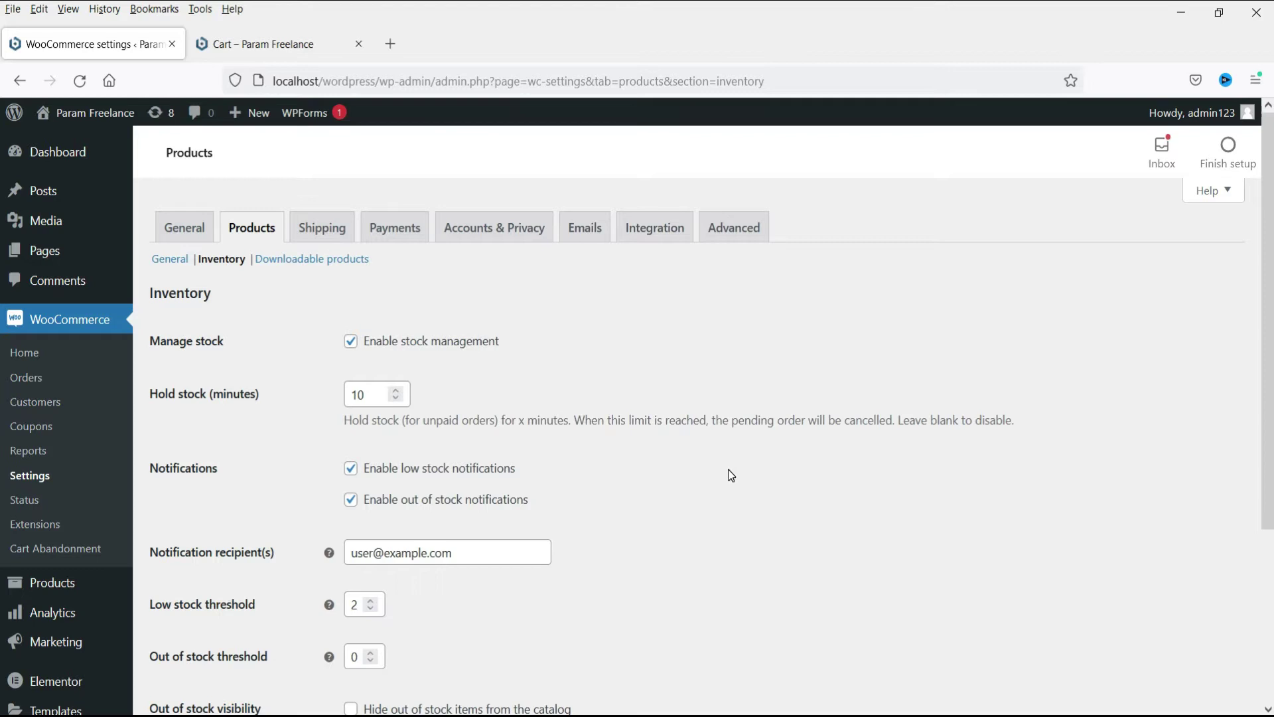
# Inspect the low-stock notification recipient e-mail field without changing it
pyautogui.scroll(-3, 236, 392)
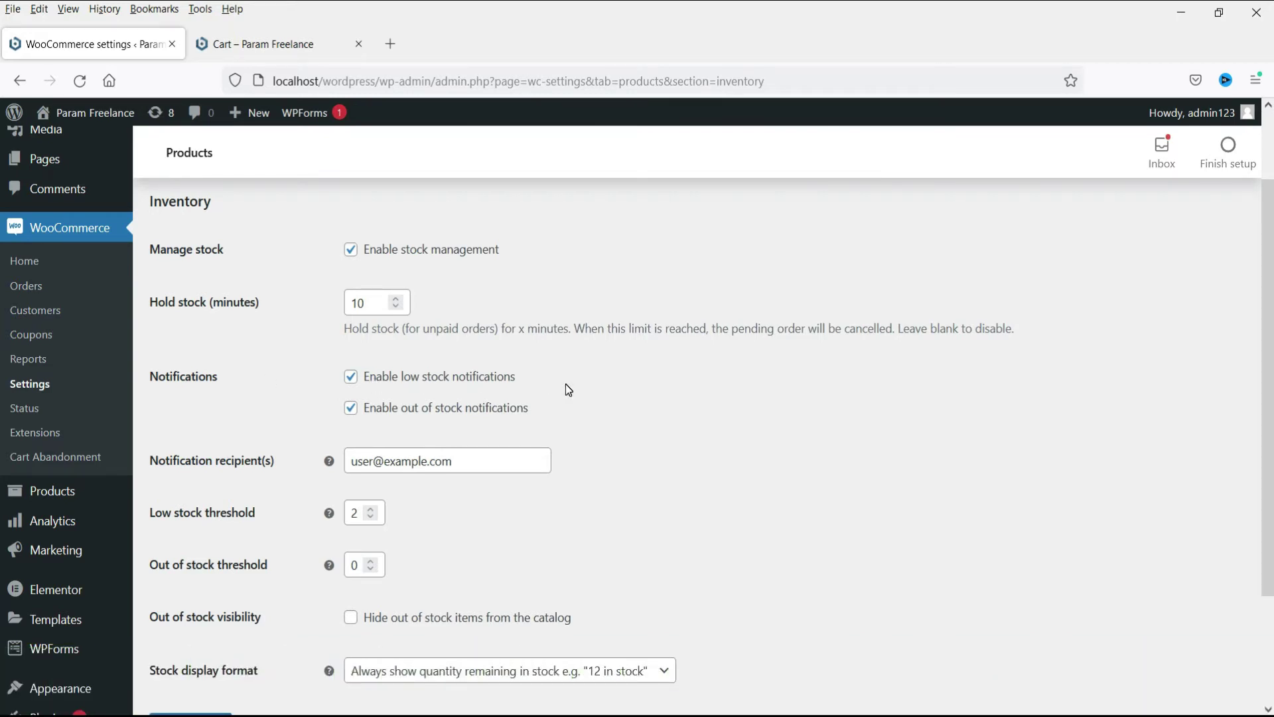
pyautogui.tripleClick(478, 458)
pyautogui.click(478, 458)
pyautogui.doubleClick(492, 459)
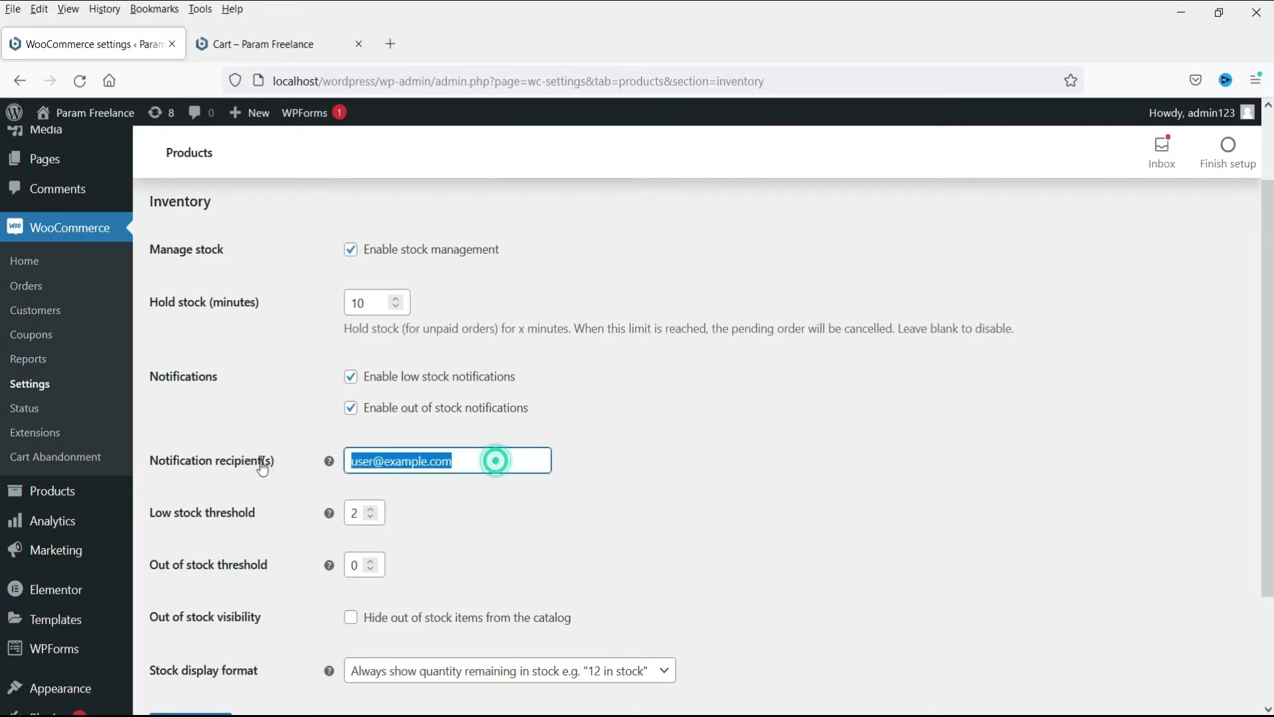
pyautogui.click(492, 459)
pyautogui.doubleClick(486, 462)
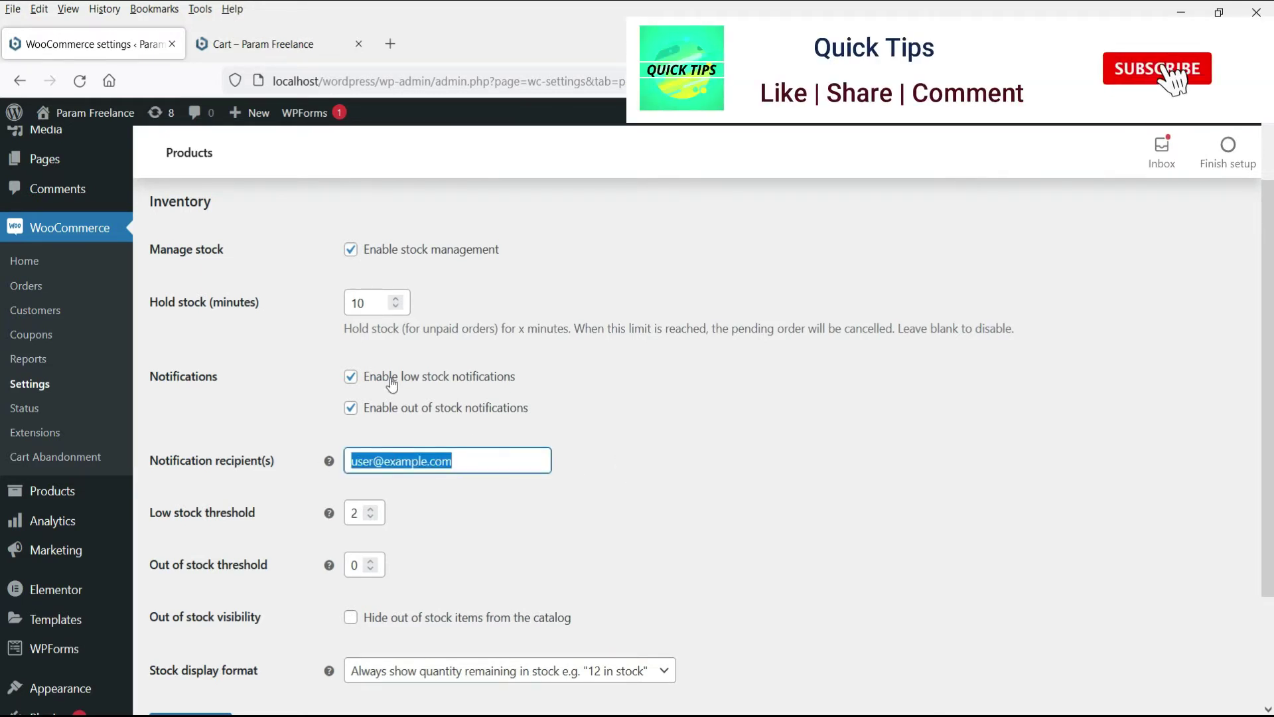
pyautogui.click(497, 461)
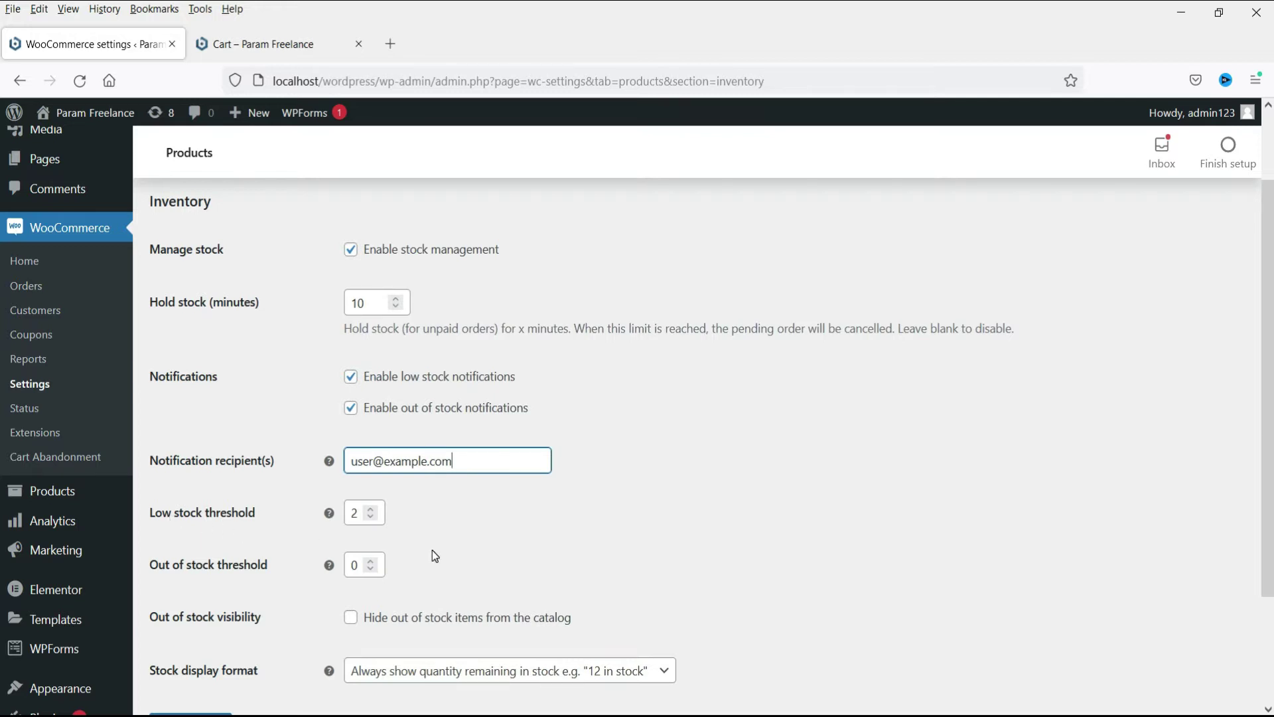
# Raise the low stock threshold from 2 to 5
pyautogui.click(371, 511)
pyautogui.click(372, 511)
pyautogui.click(372, 511)
pyautogui.click(515, 527)
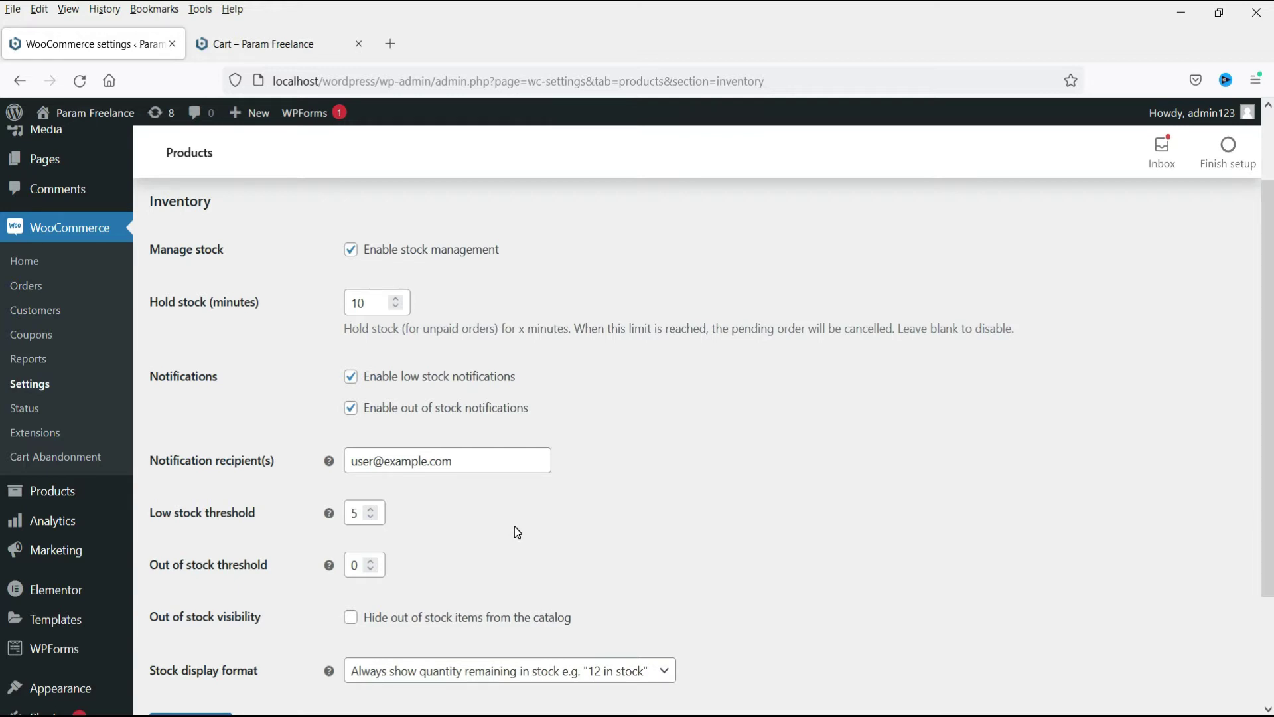
pyautogui.scroll(-2, 515, 531)
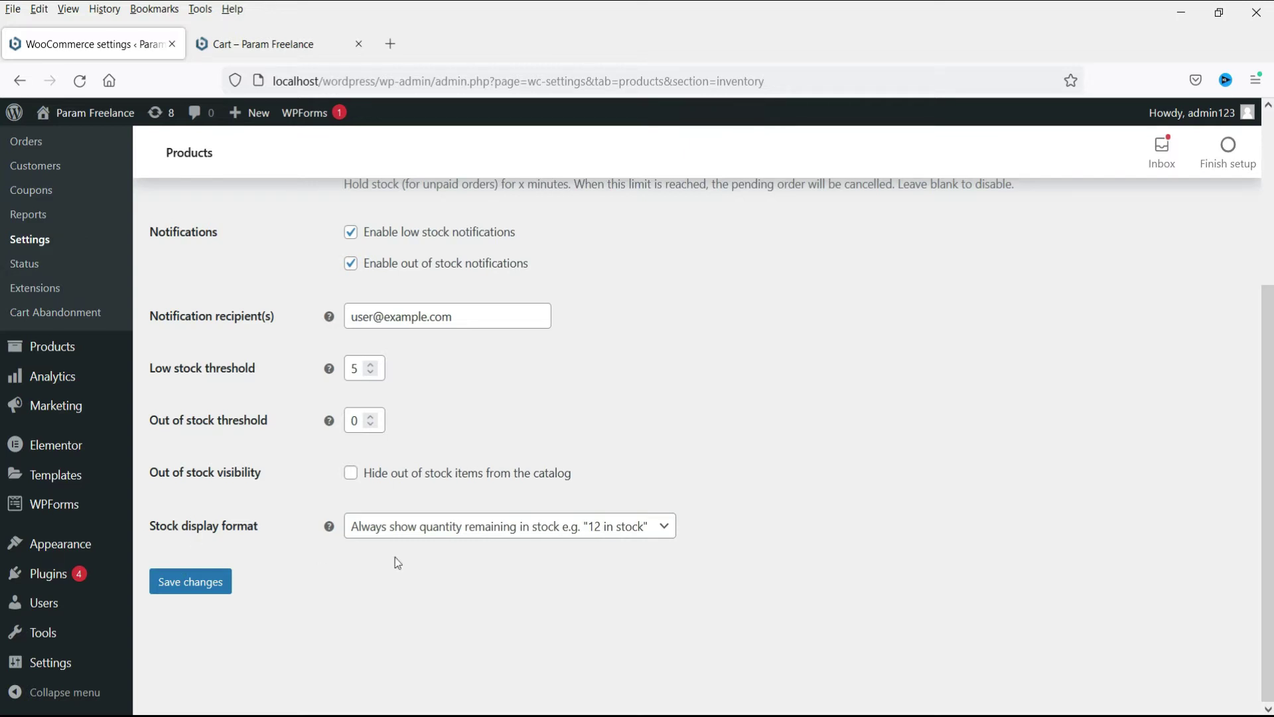
# Look over the stock display format choices, leaving them unchanged, and review the cart
pyautogui.click(422, 527)
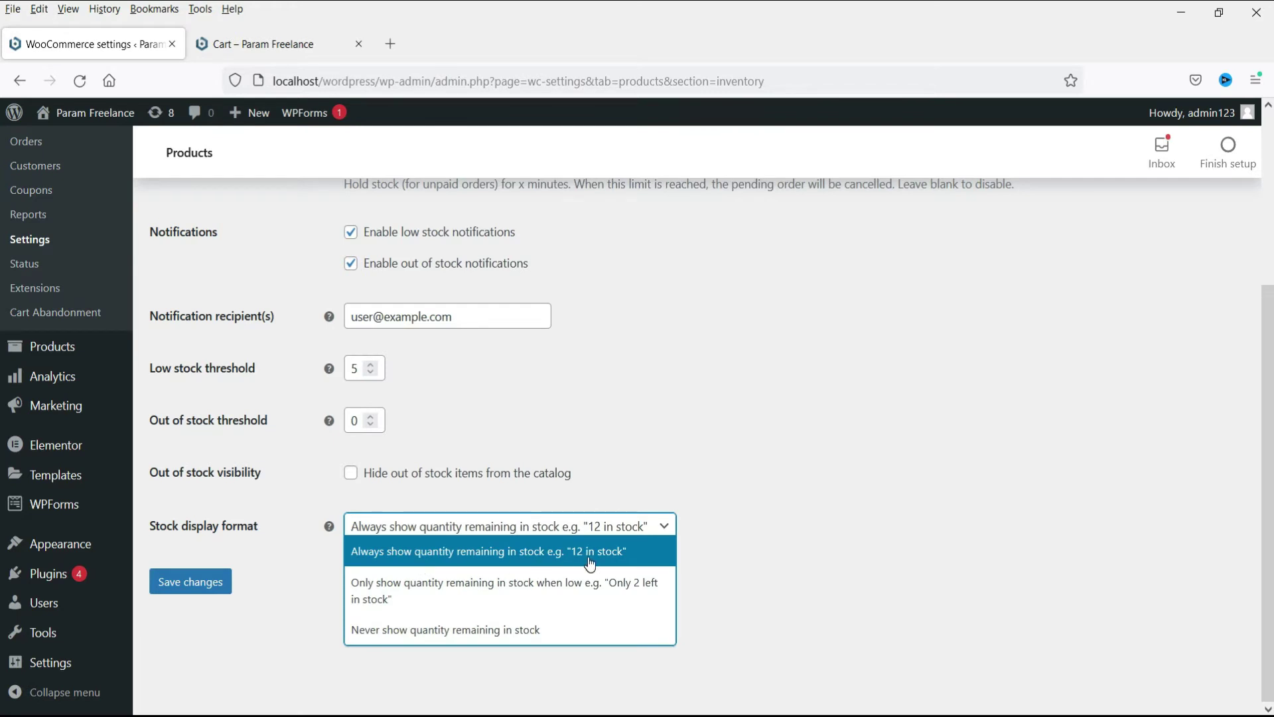
pyautogui.click(822, 544)
pyautogui.click(262, 40)
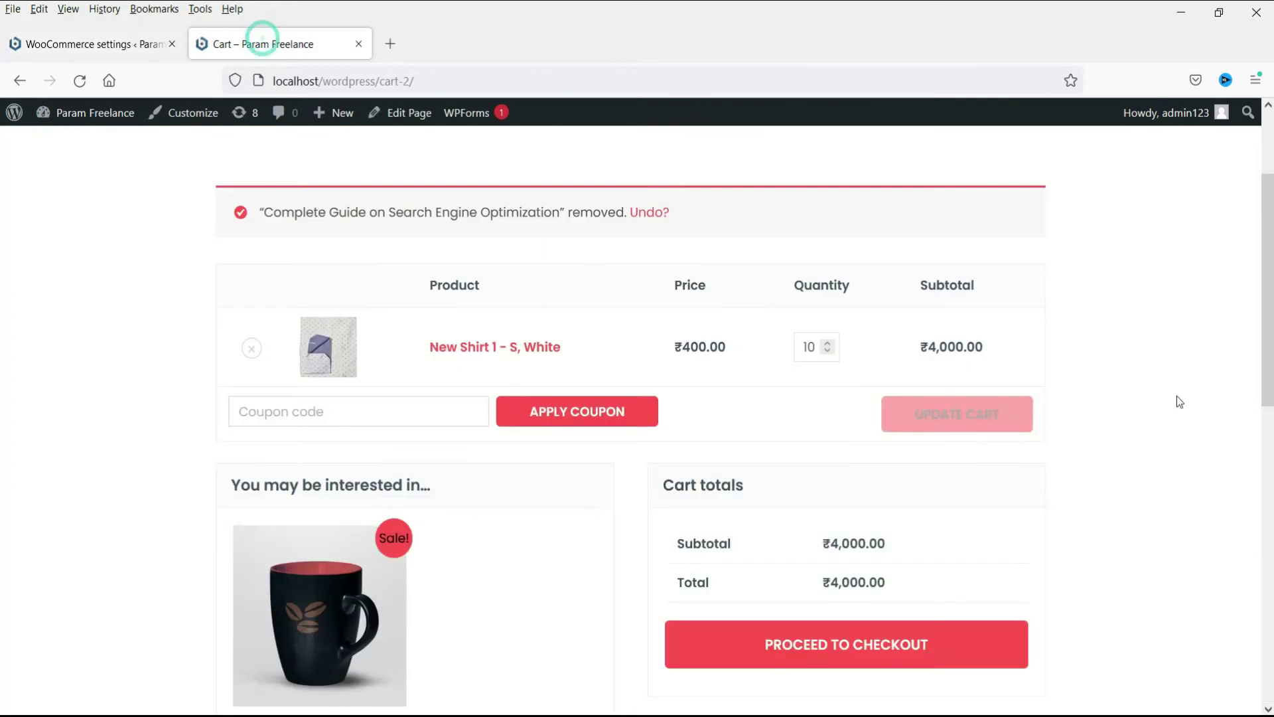
pyautogui.scroll(-4, 1161, 392)
pyautogui.scroll(6, 743, 381)
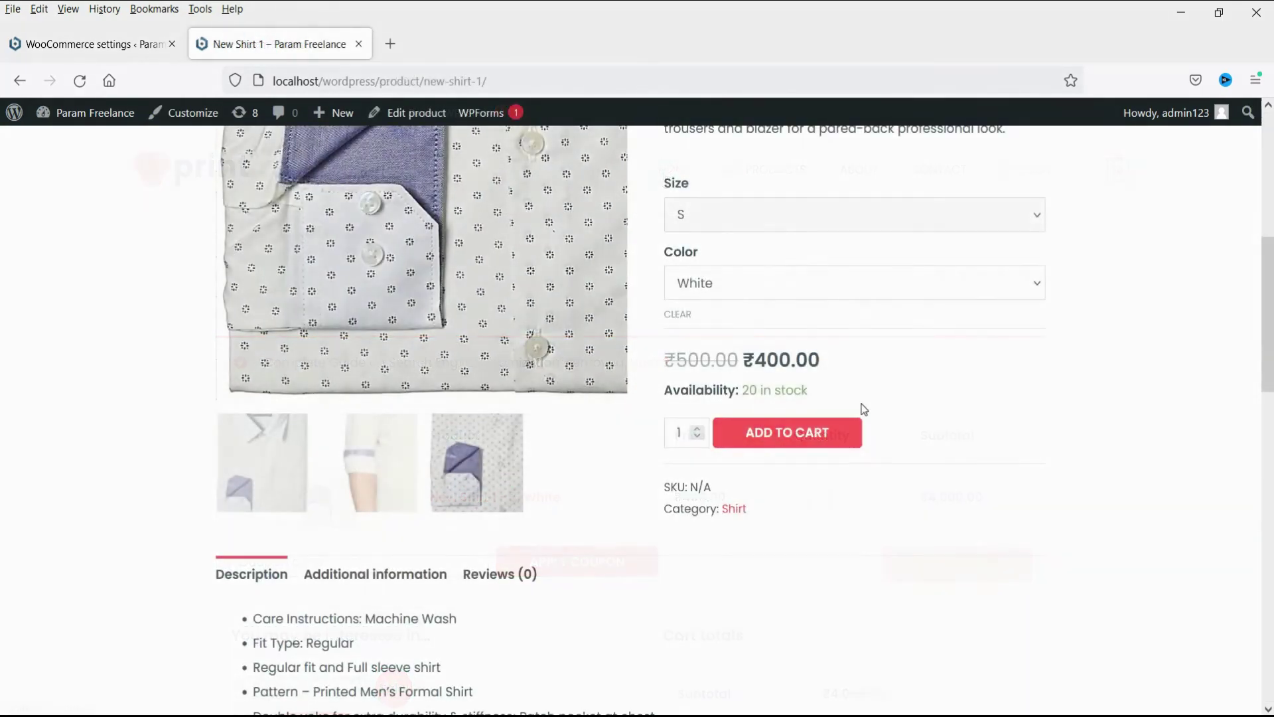
pyautogui.click(90, 44)
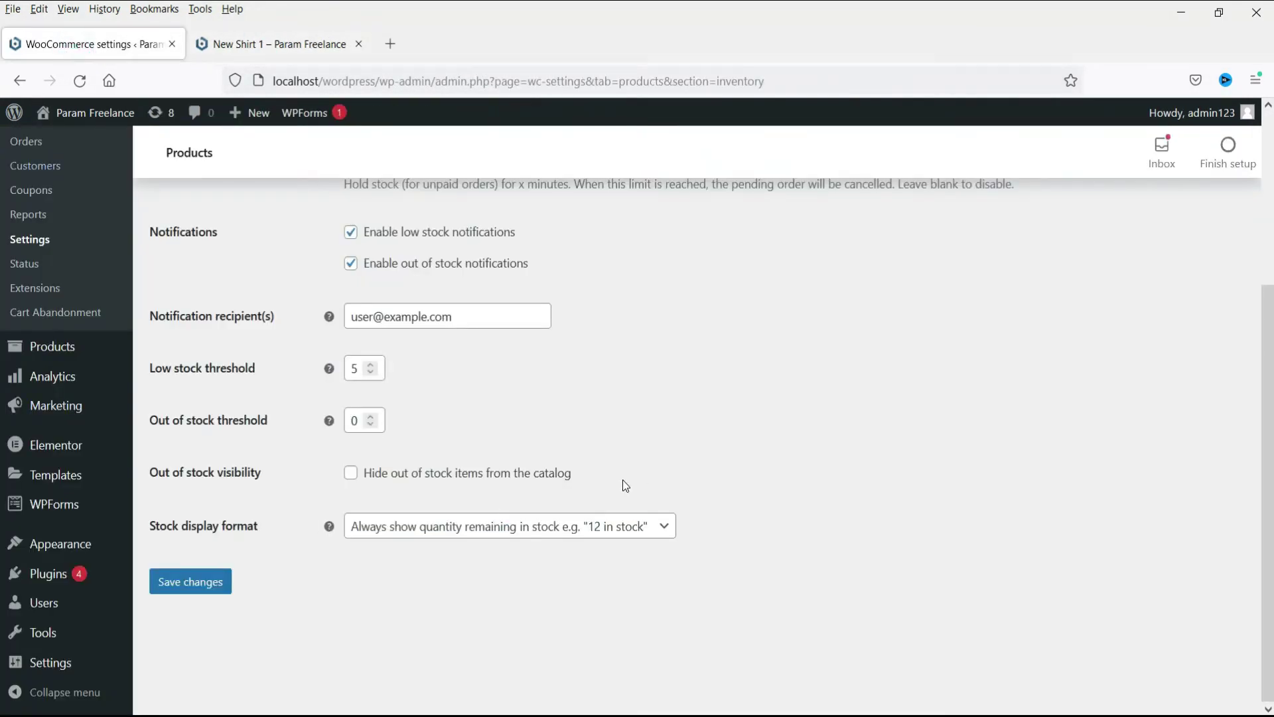
# Save stock display as 'Only show when low' and check the shirt page's availability text
pyautogui.click(521, 527)
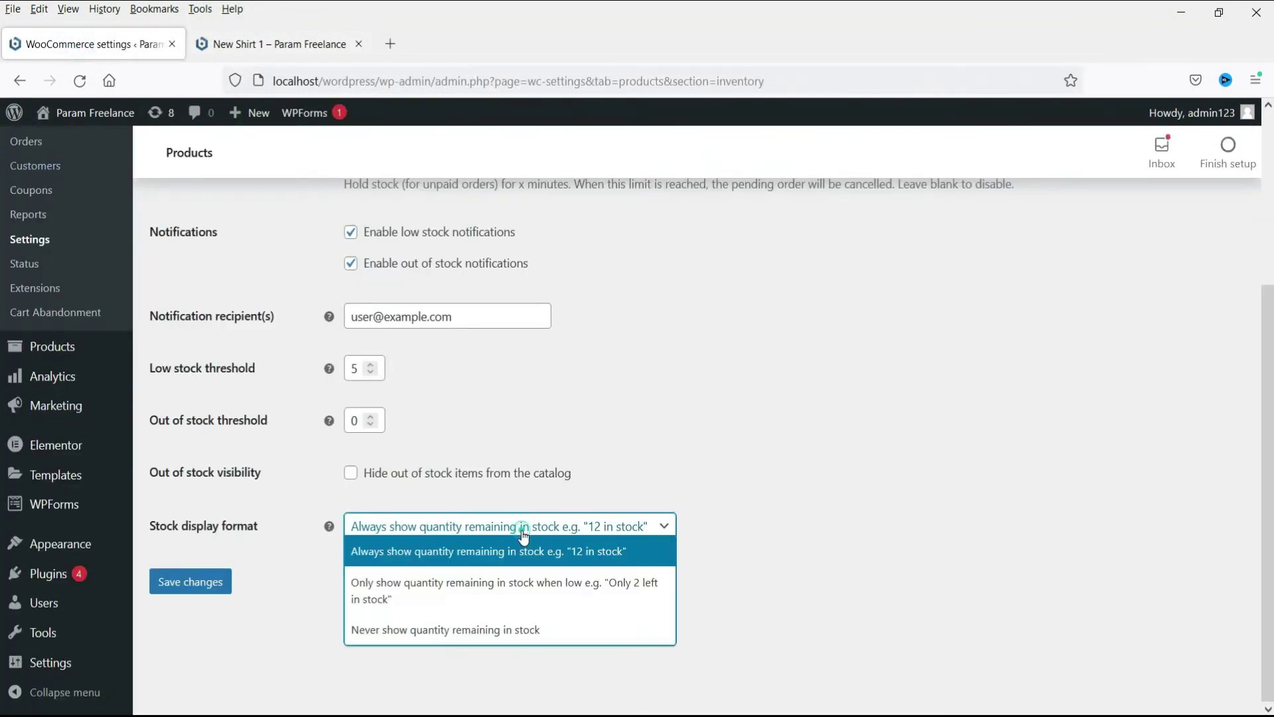
pyautogui.click(520, 600)
pyautogui.click(189, 596)
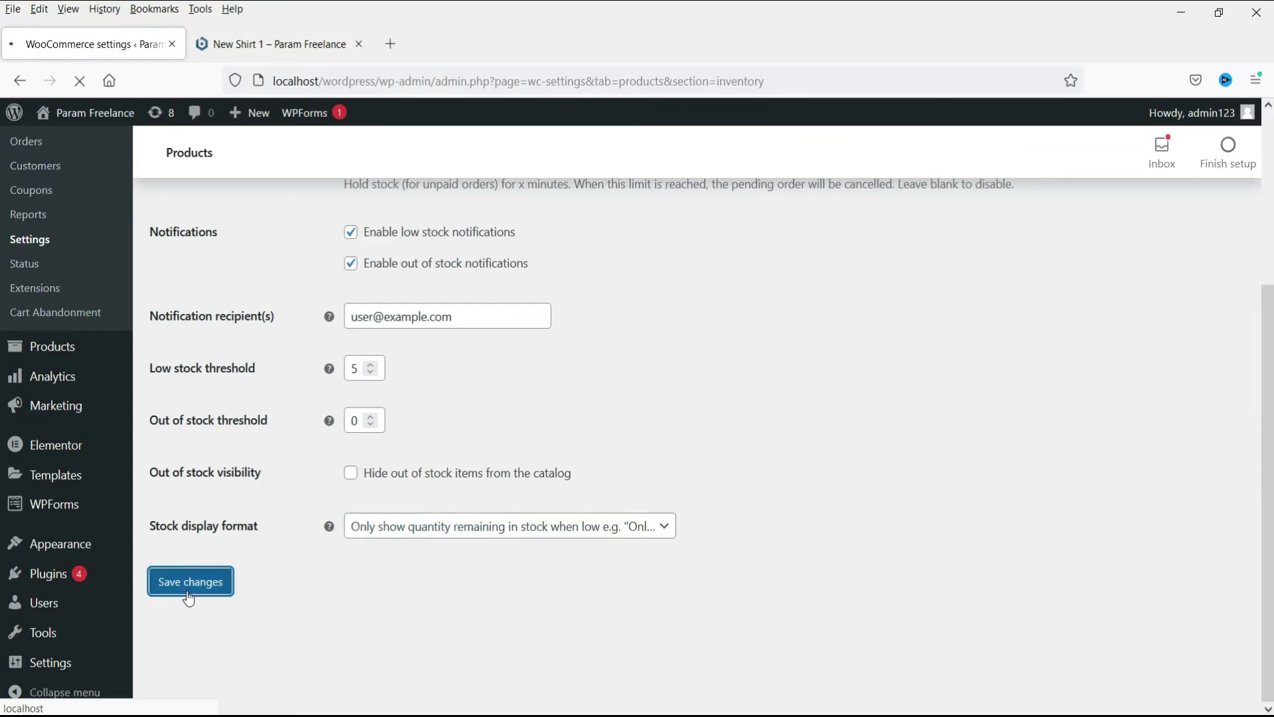
pyautogui.click(282, 46)
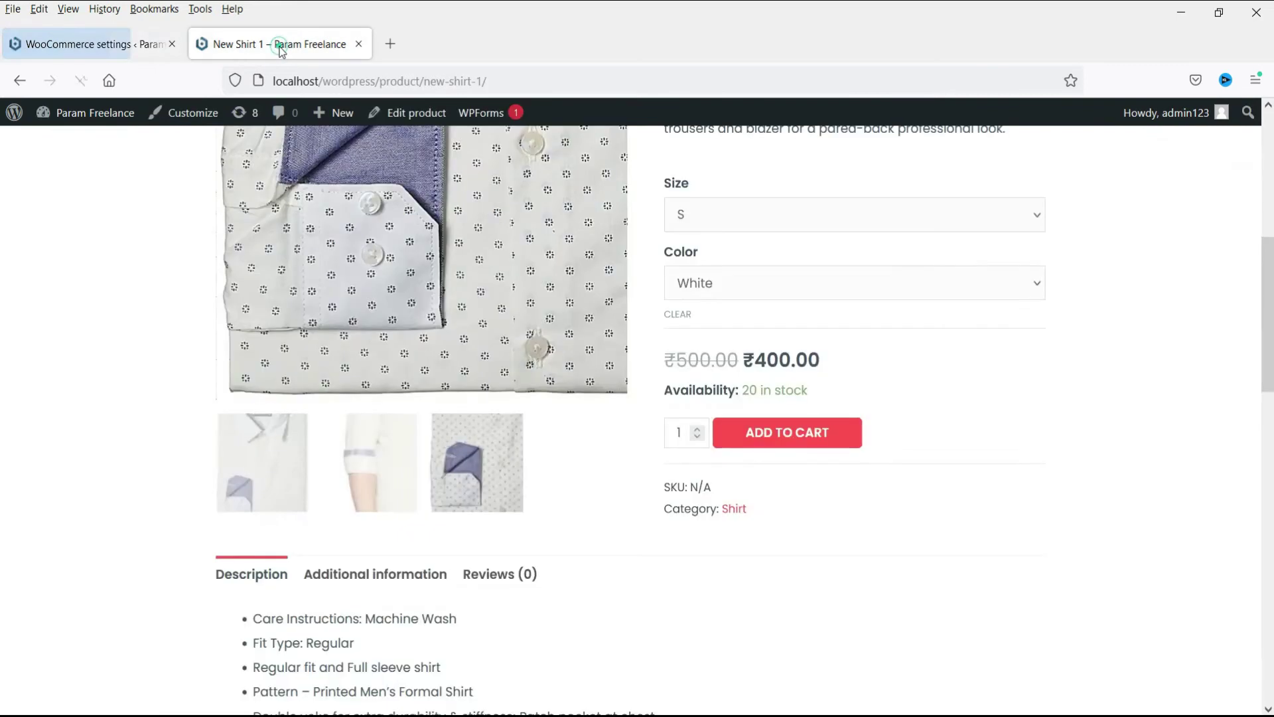
pyautogui.click(78, 83)
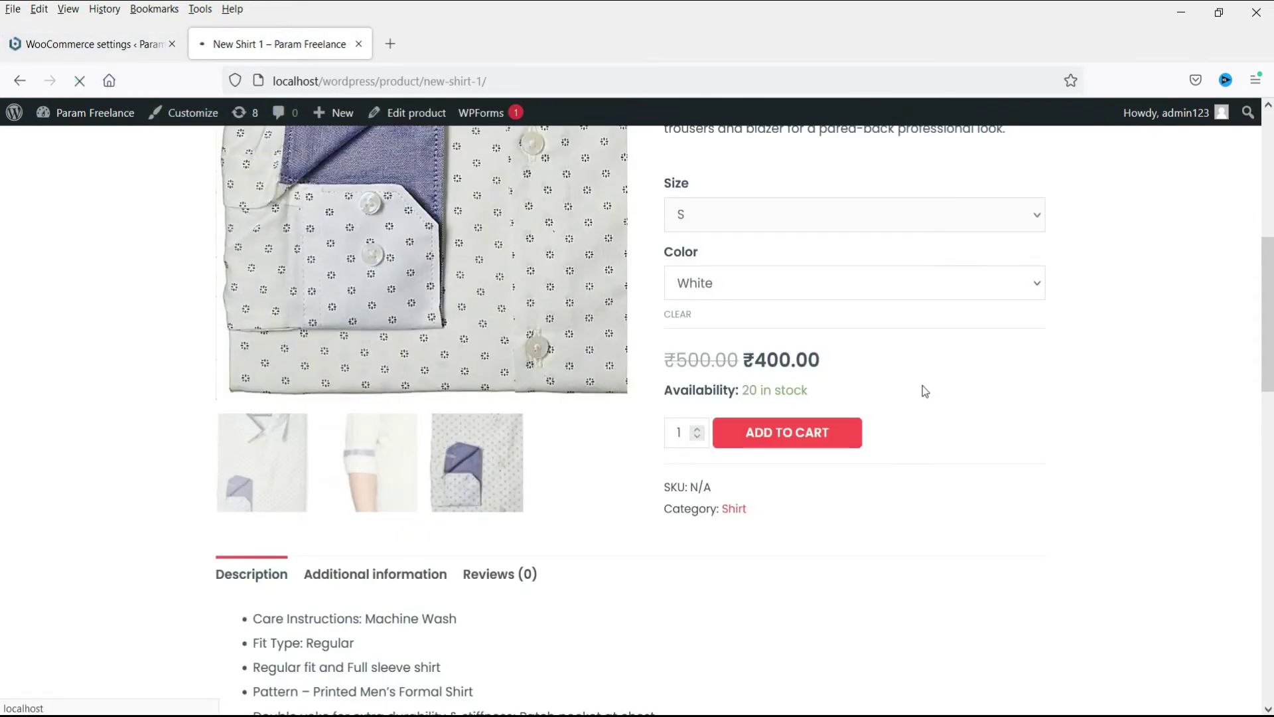
pyautogui.doubleClick(808, 390)
pyautogui.click(876, 395)
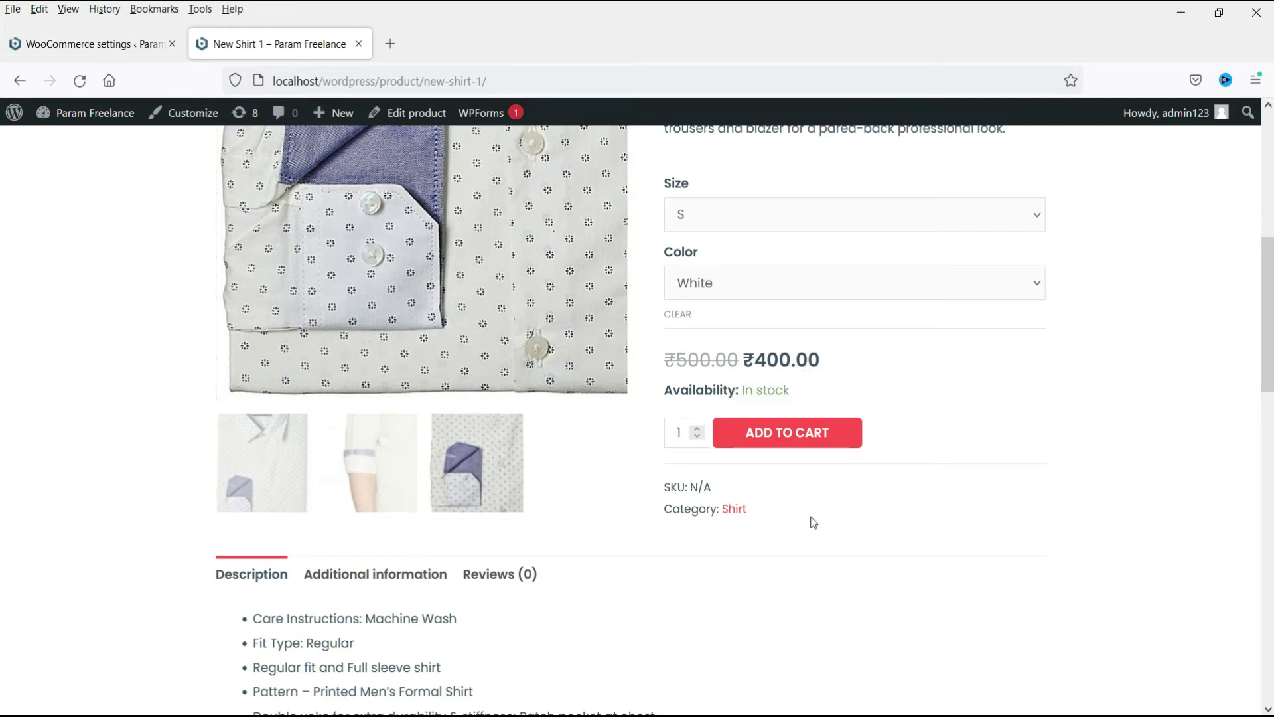
# Save stock display as 'Never show quantity remaining' and view the New Shirt 1 page
pyautogui.click(86, 44)
pyautogui.scroll(-4, 531, 466)
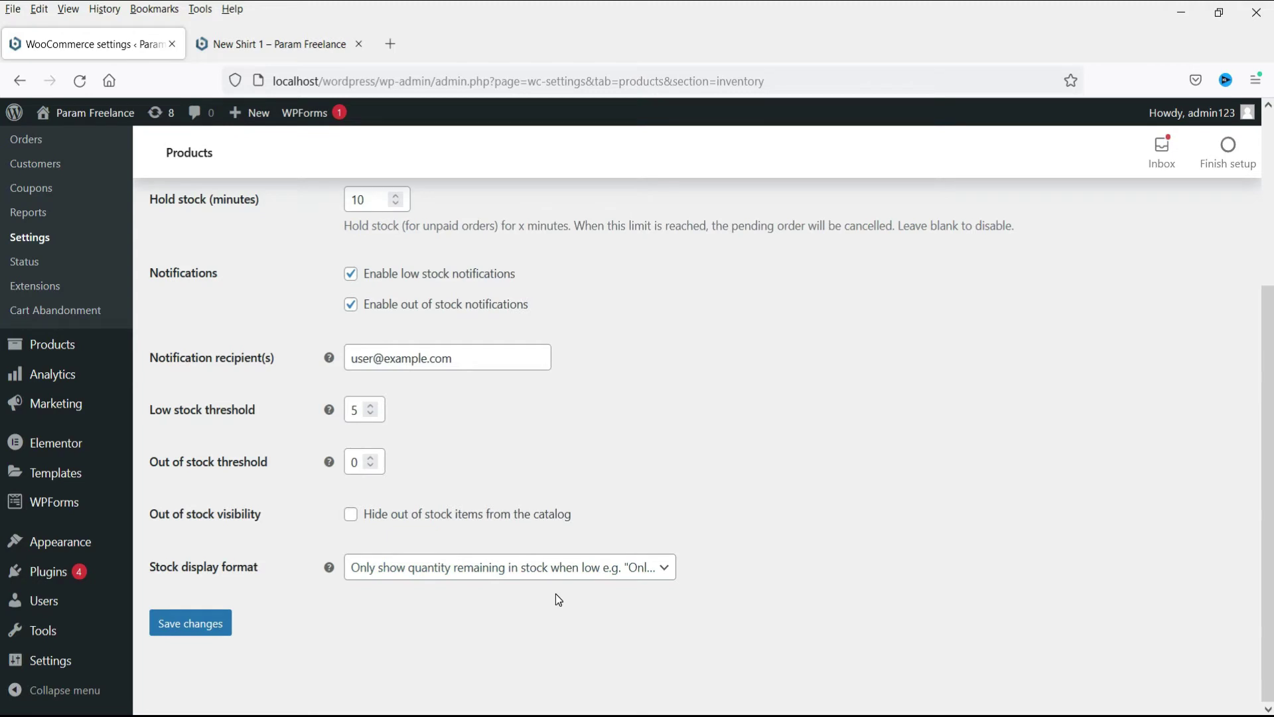
pyautogui.click(586, 569)
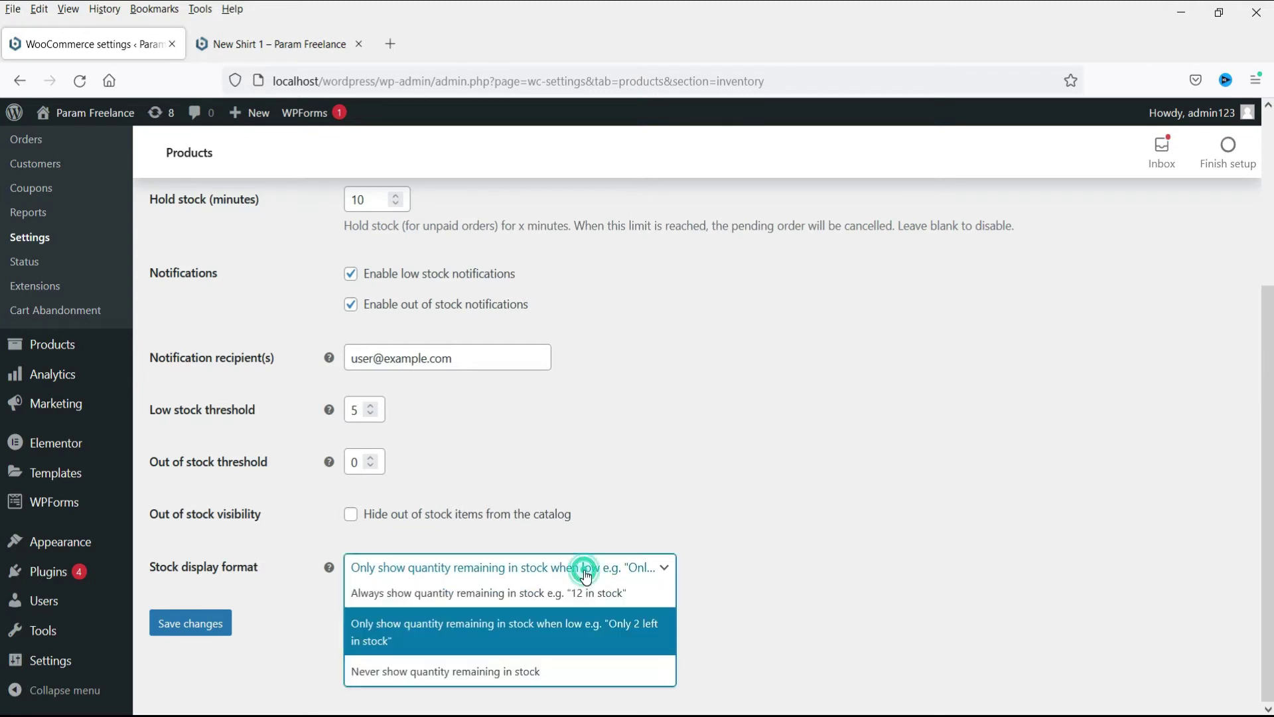
pyautogui.click(526, 671)
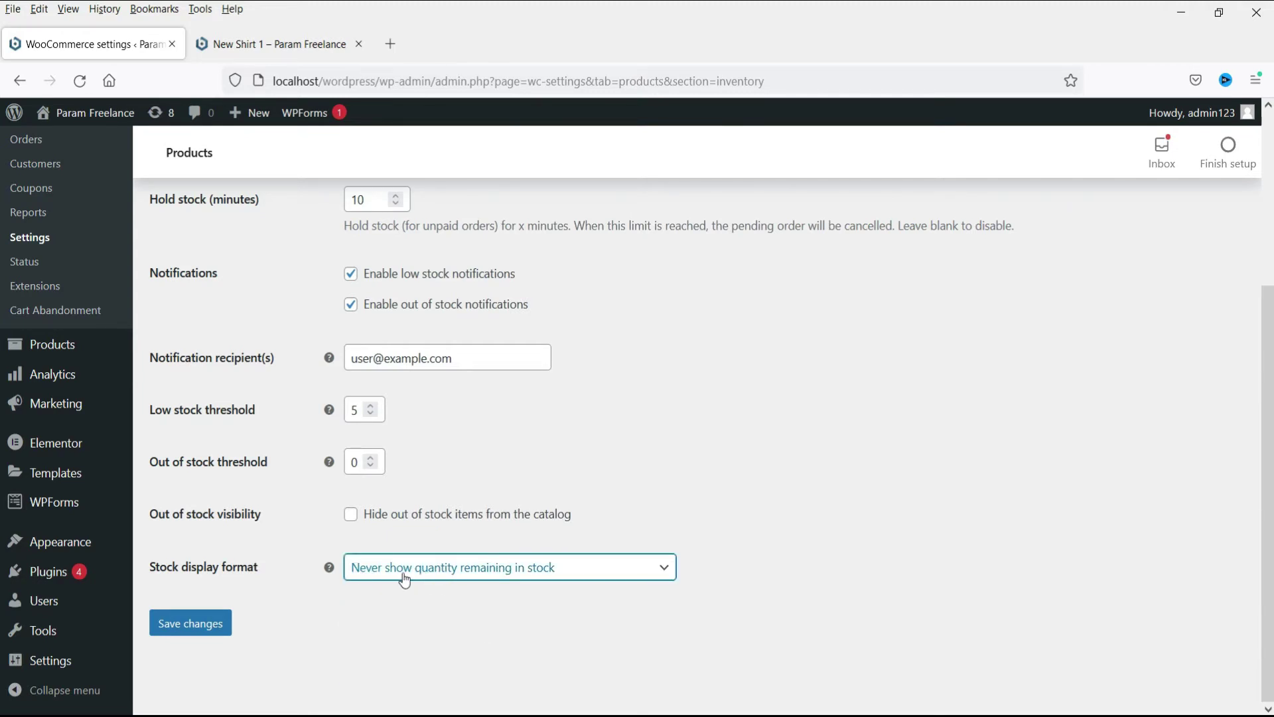
pyautogui.click(195, 624)
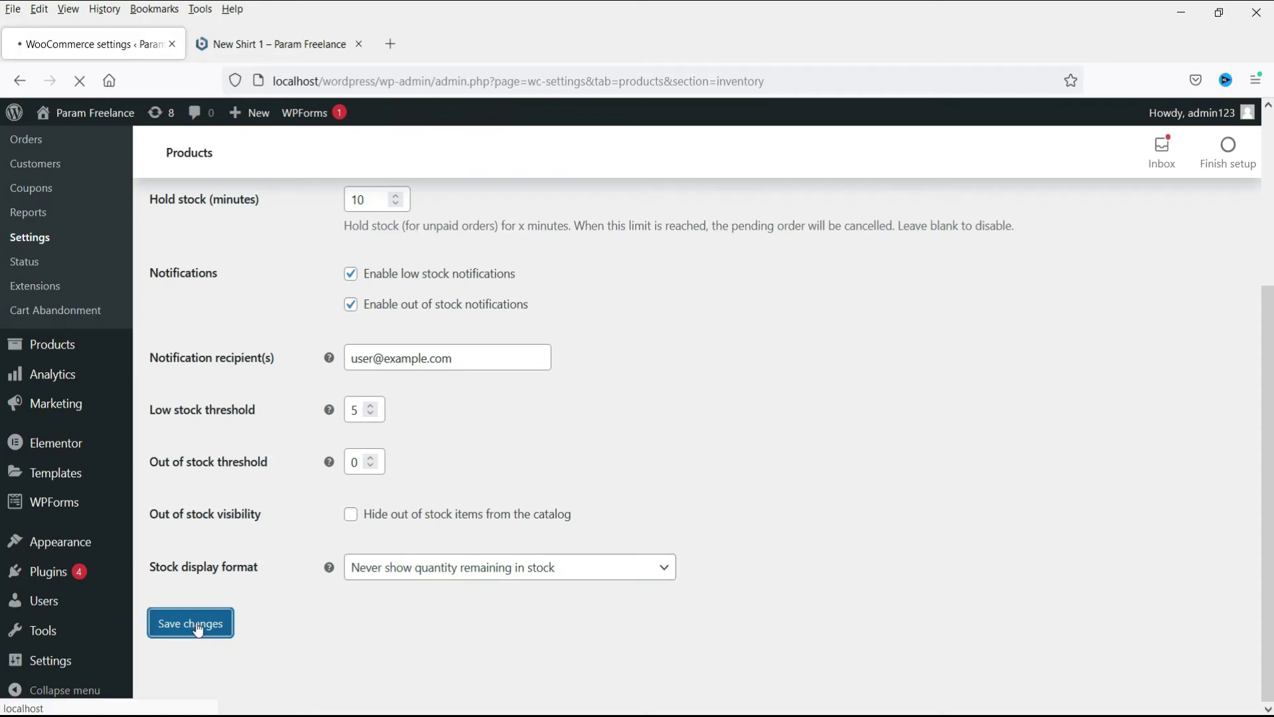
pyautogui.click(269, 44)
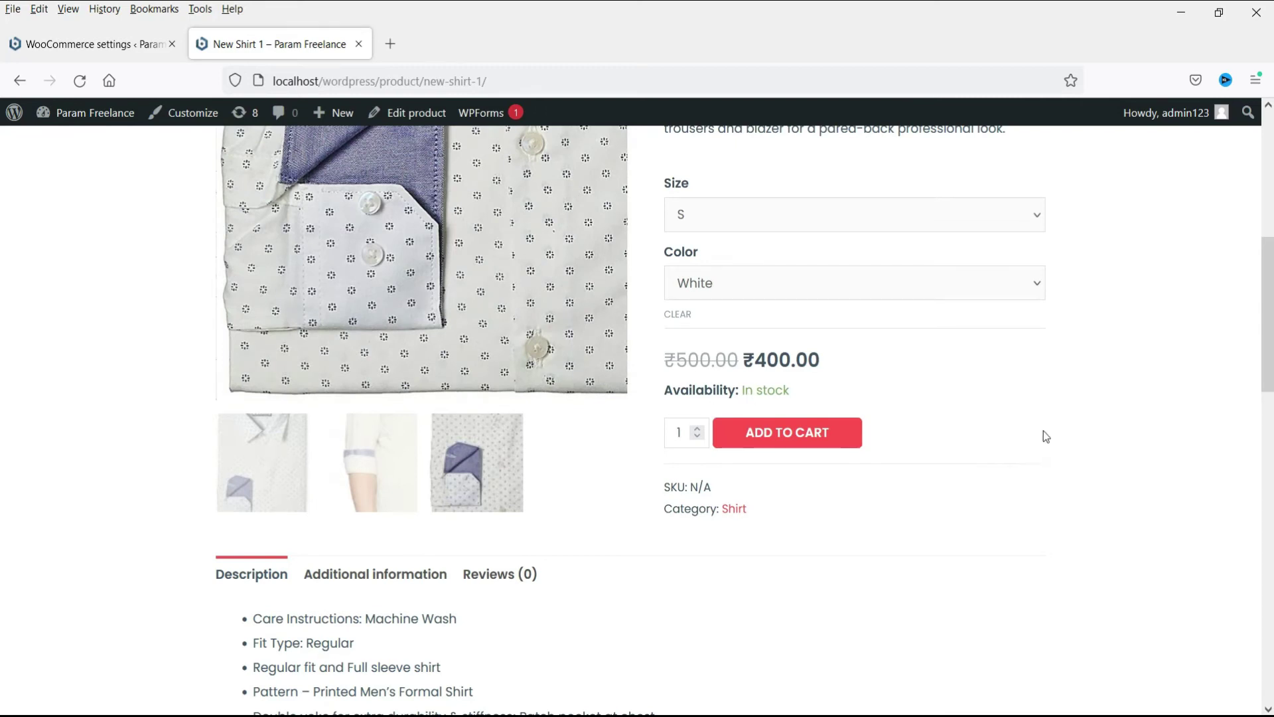
# Save stock display as 'Always show quantity remaining in stock' and confirm 20 in stock
pyautogui.click(102, 45)
pyautogui.scroll(-3, 728, 518)
pyautogui.click(441, 566)
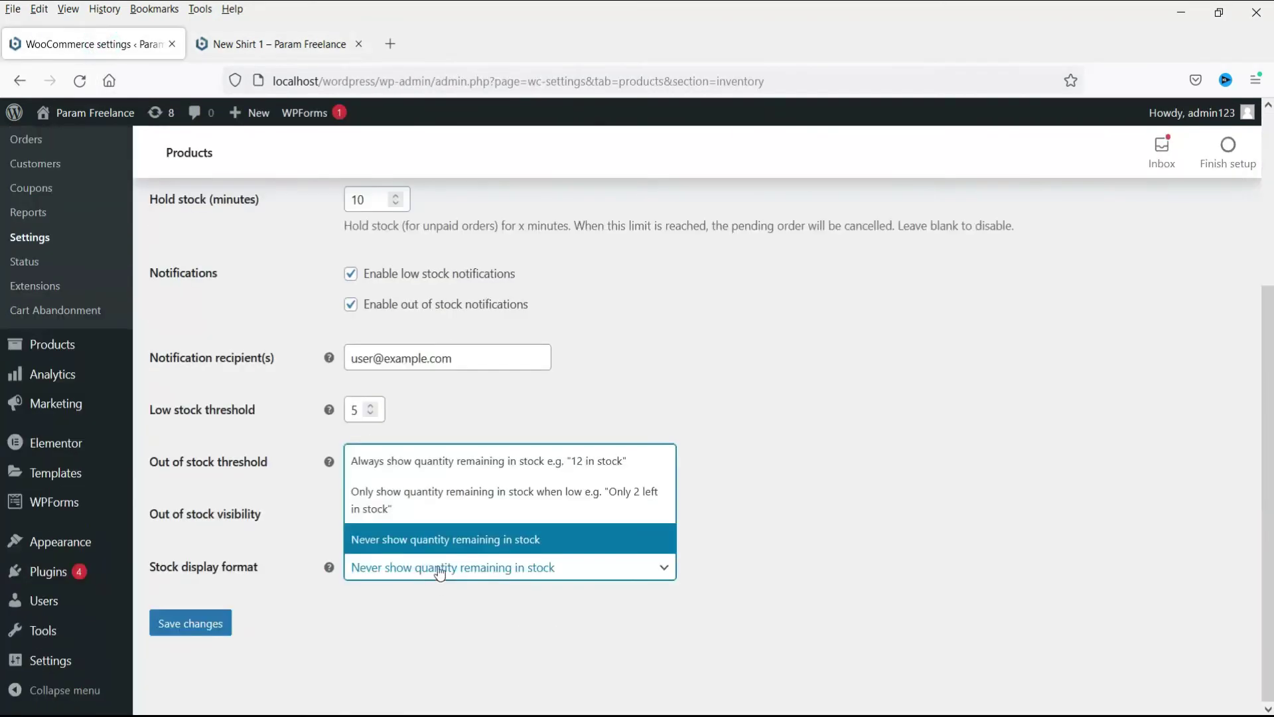
pyautogui.click(422, 467)
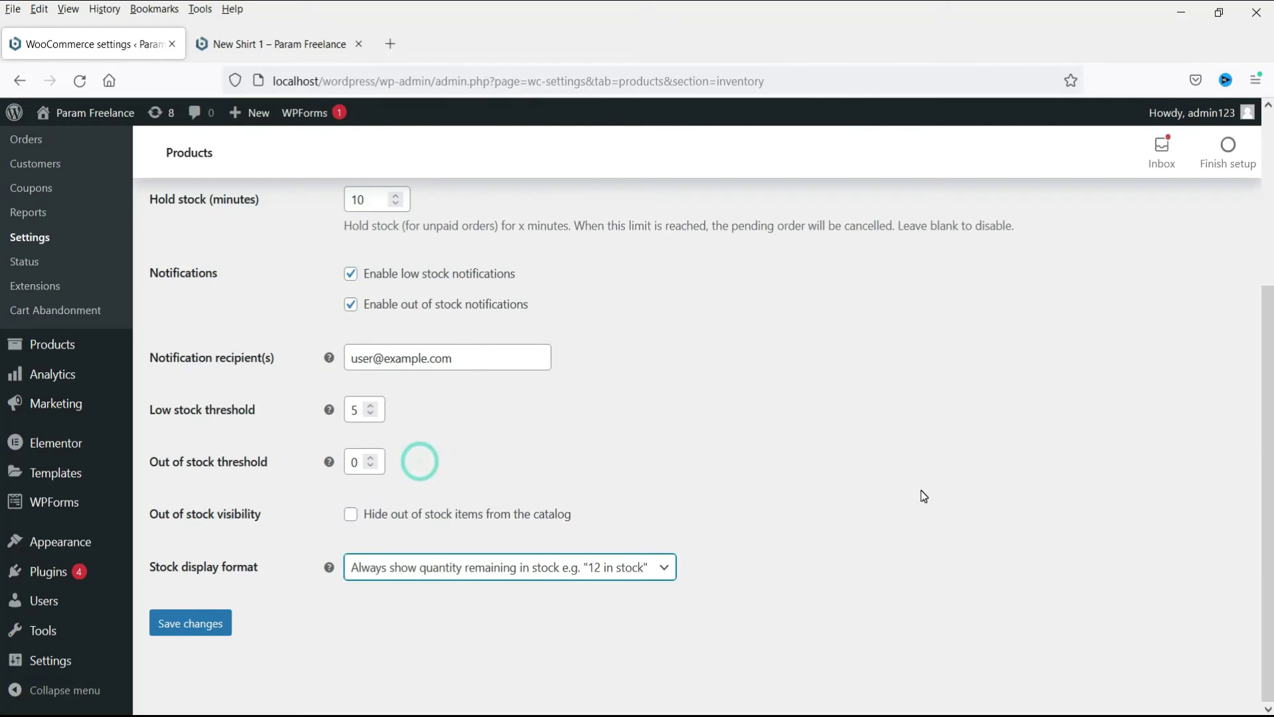
pyautogui.click(203, 634)
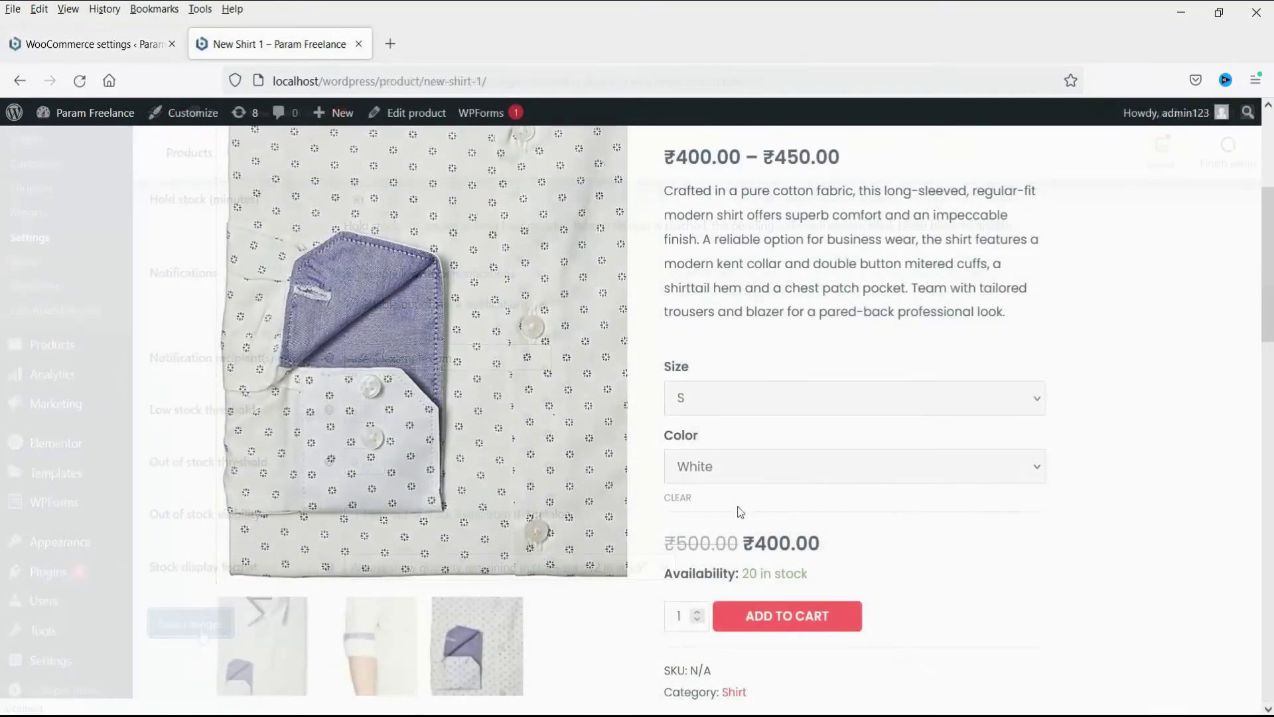
pyautogui.tripleClick(837, 585)
pyautogui.scroll(5, 418, 139)
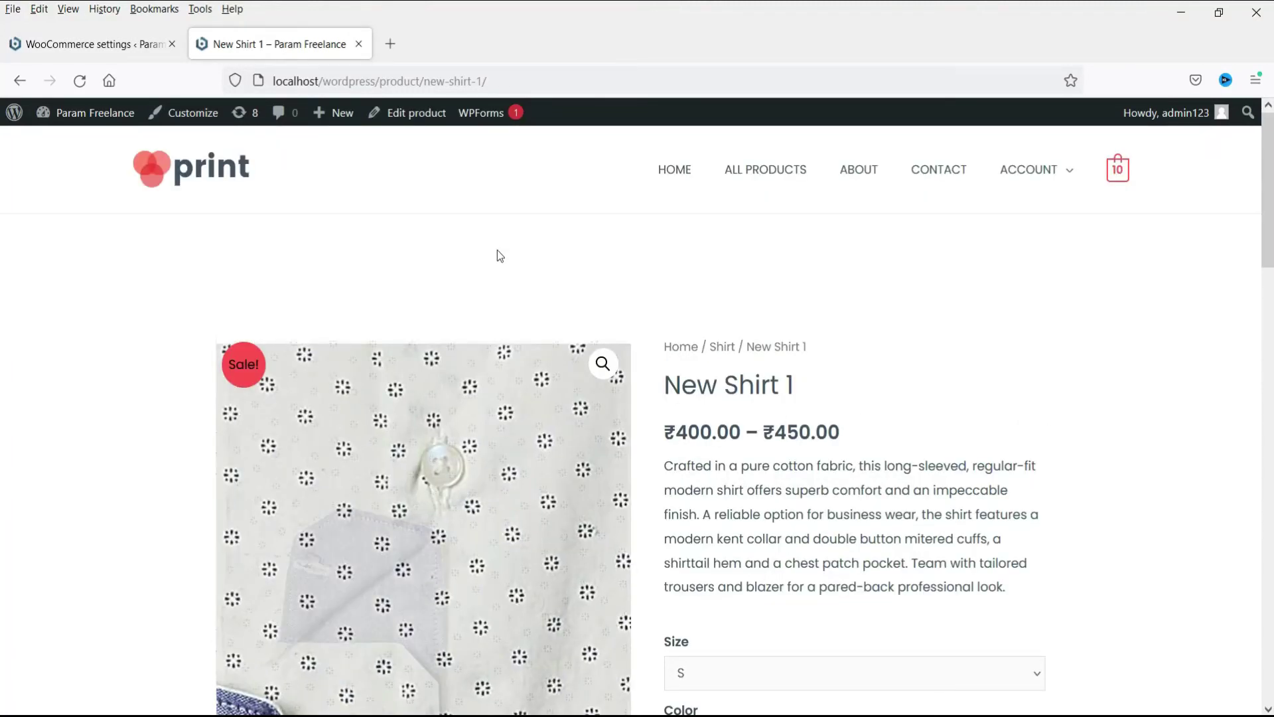
pyautogui.click(418, 117)
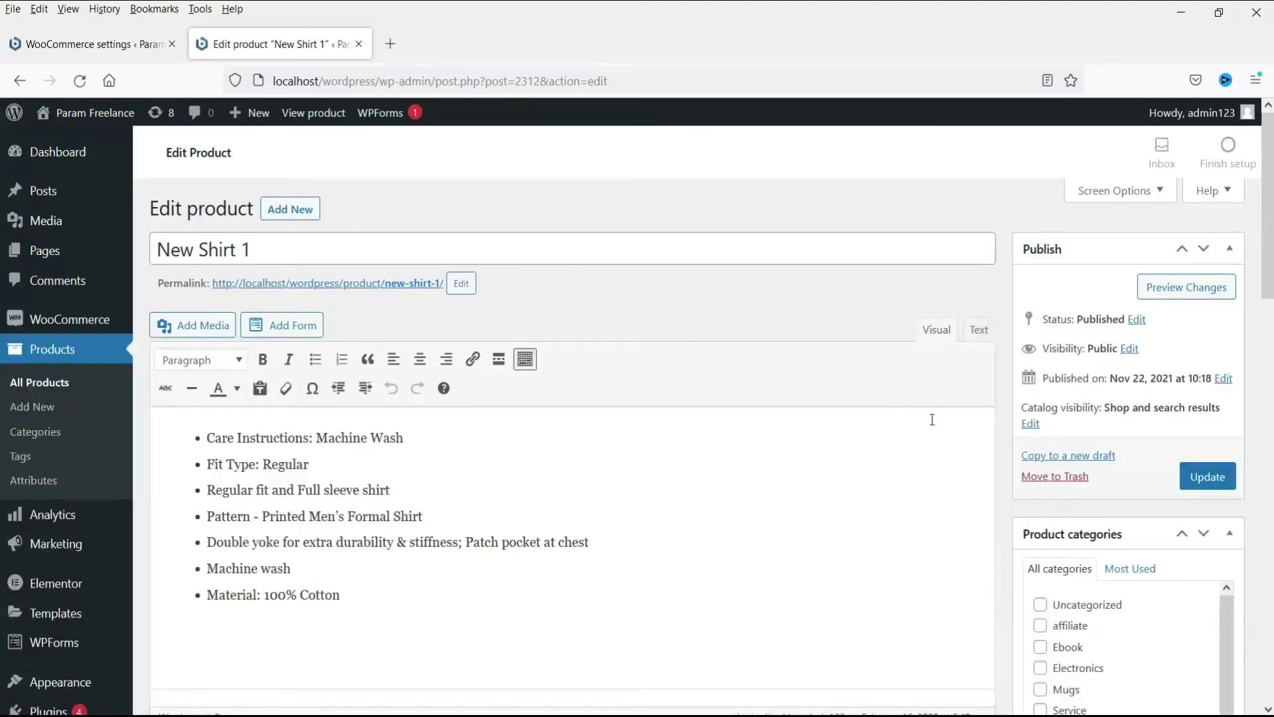
# Check New Shirt 1's product inventory: stock managed, quantity 20, low stock threshold field
pyautogui.scroll(-6, 932, 419)
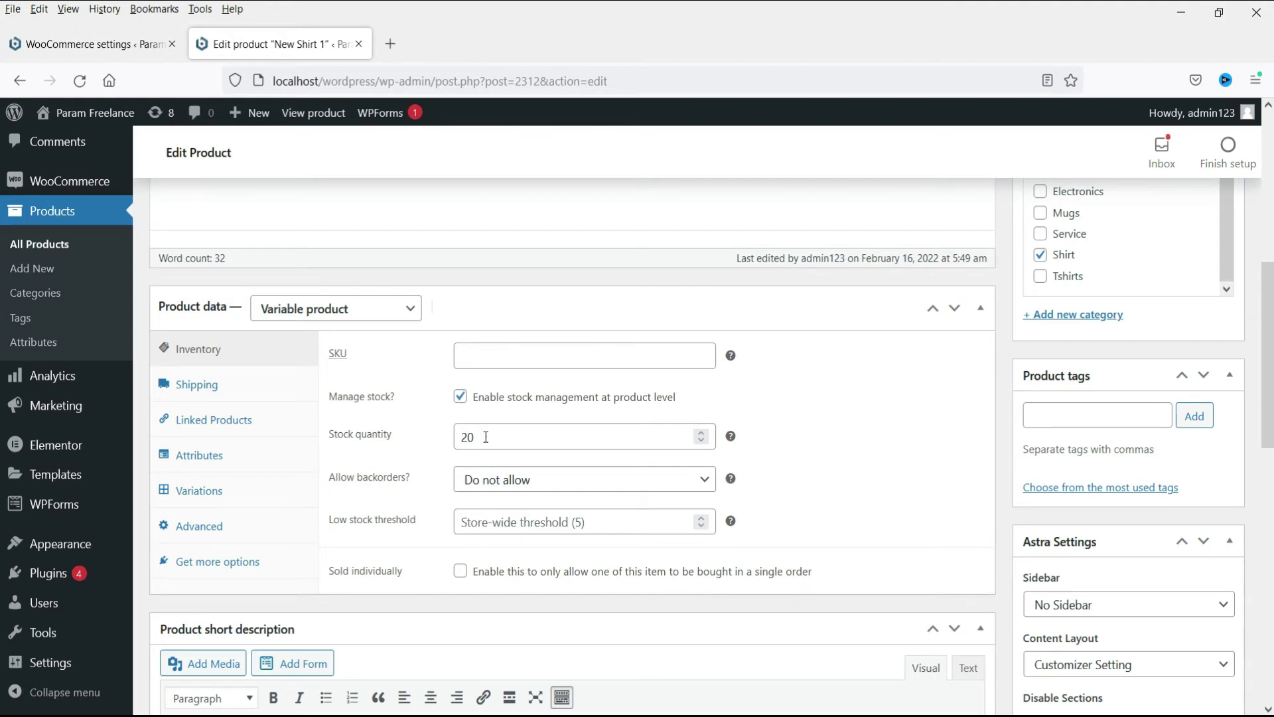
pyautogui.scroll(-1, 486, 436)
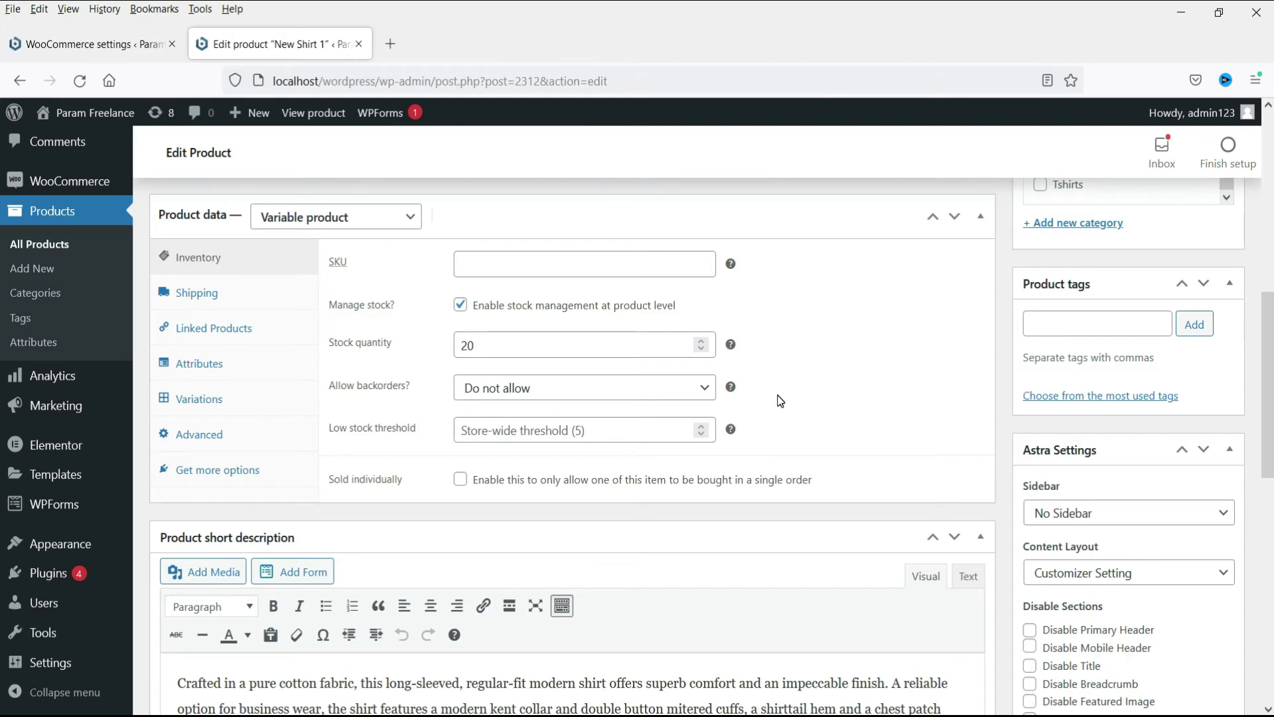
pyautogui.scroll(-2, 780, 401)
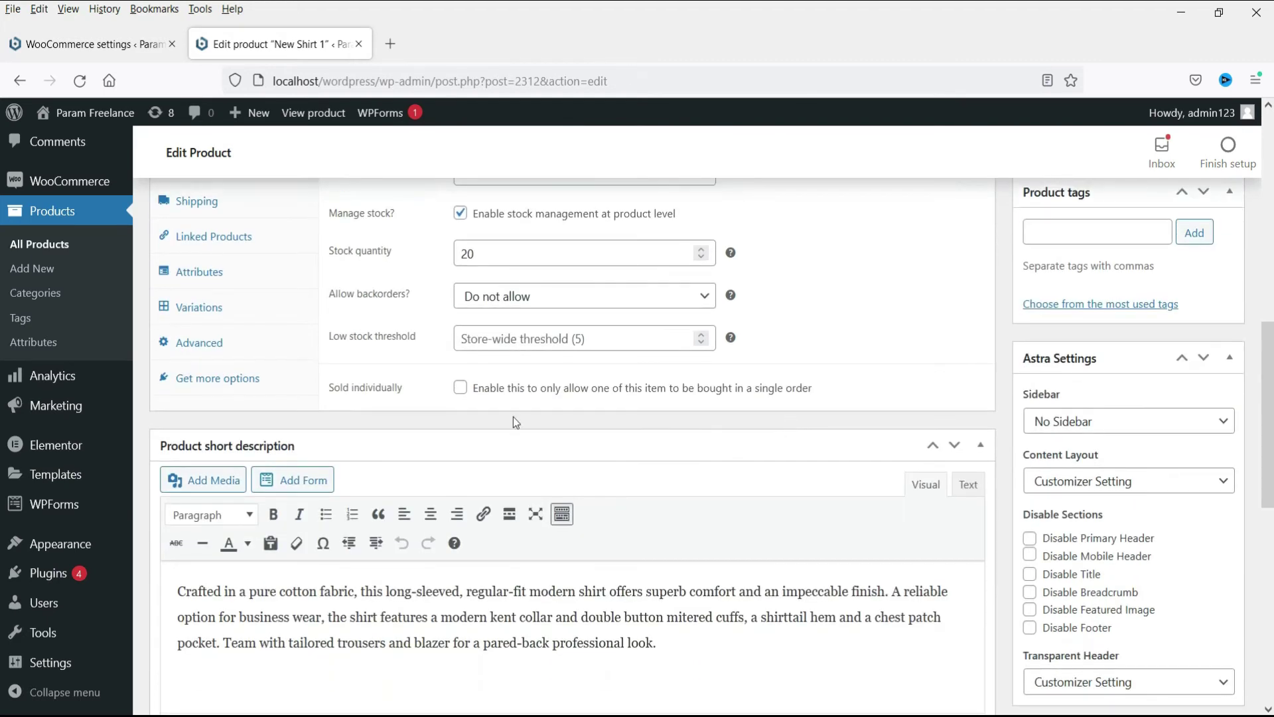
pyautogui.click(502, 338)
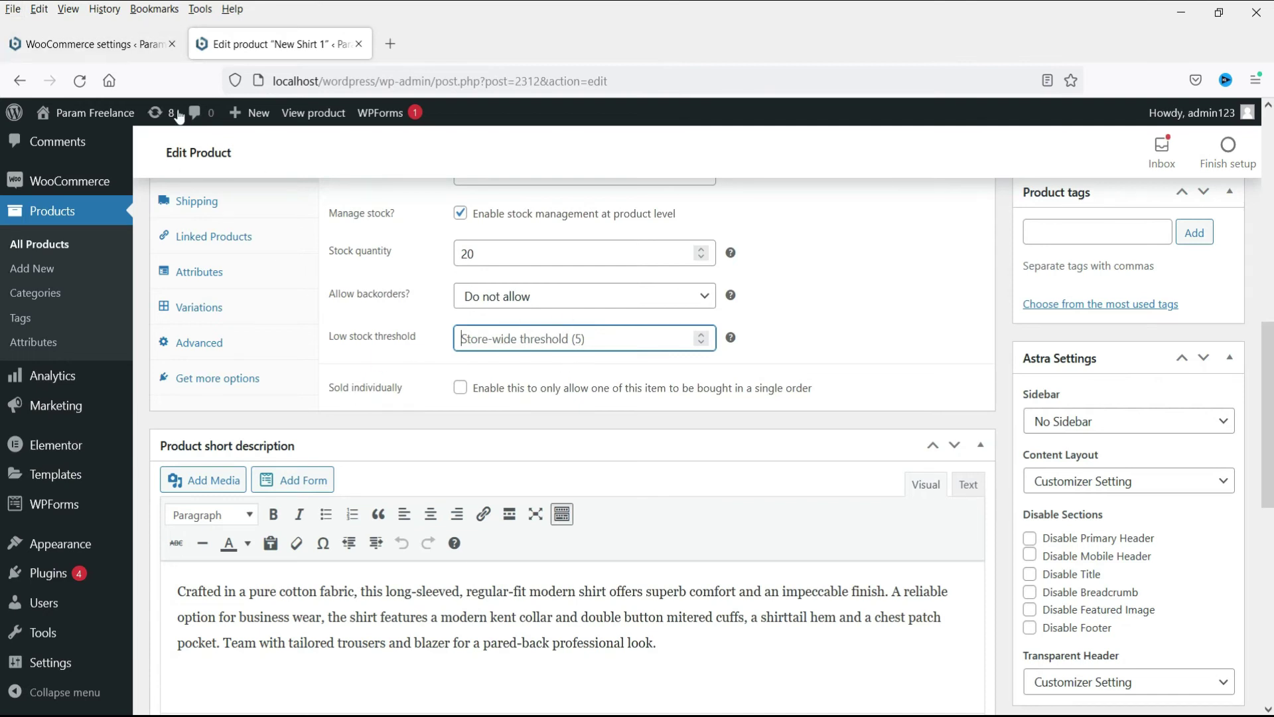
# Compare against the store-wide threshold of 5, then list the shirt's six variations
pyautogui.click(93, 44)
pyautogui.scroll(-4, 729, 539)
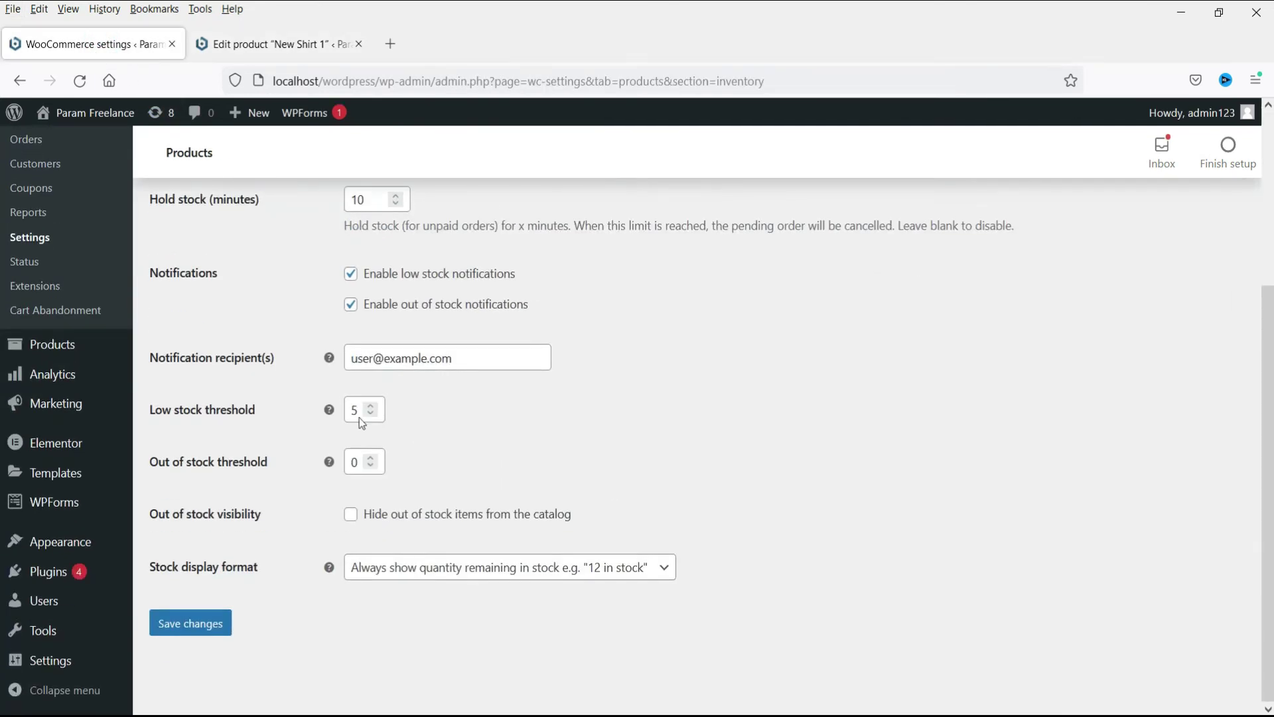
pyautogui.click(270, 45)
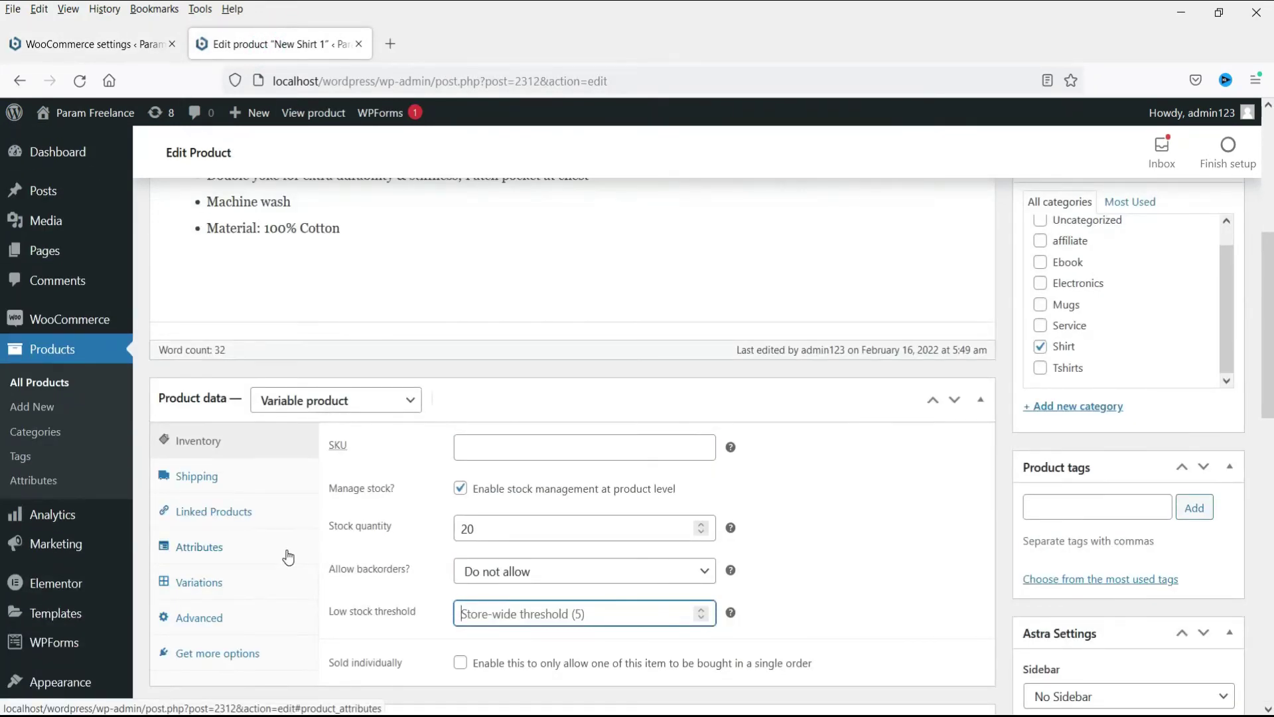
pyautogui.scroll(-2, 321, 539)
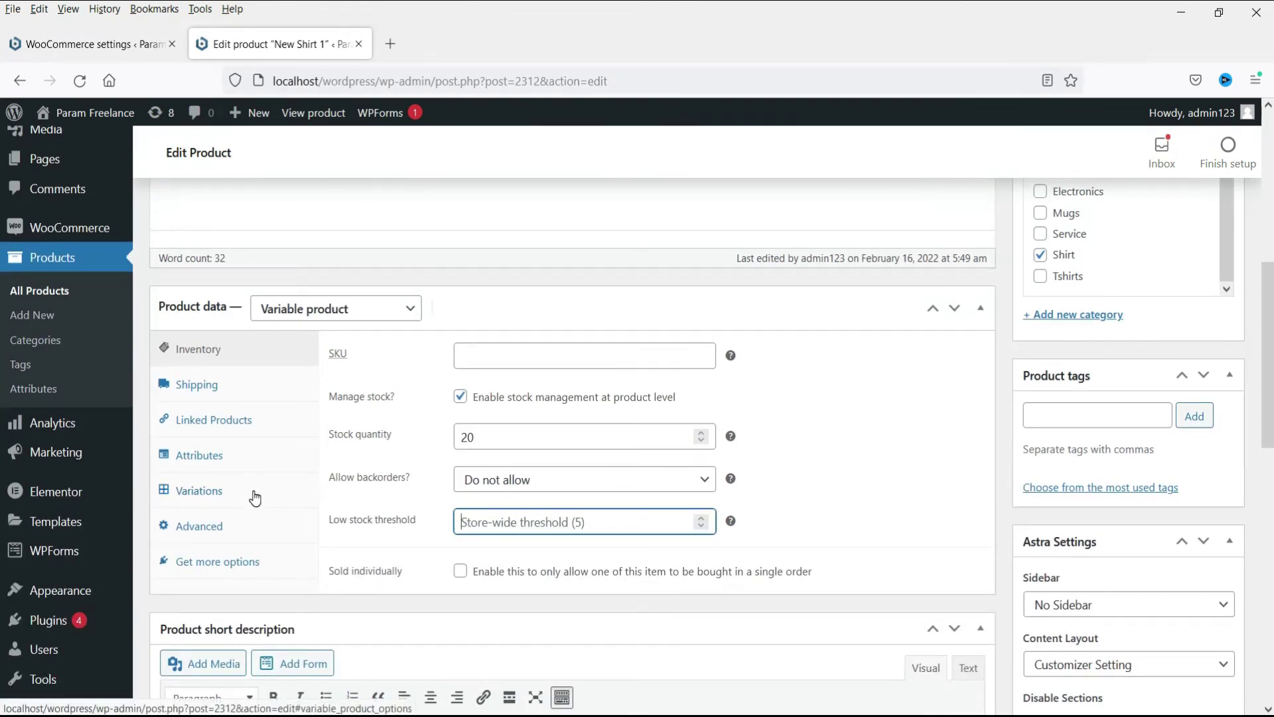
pyautogui.click(216, 498)
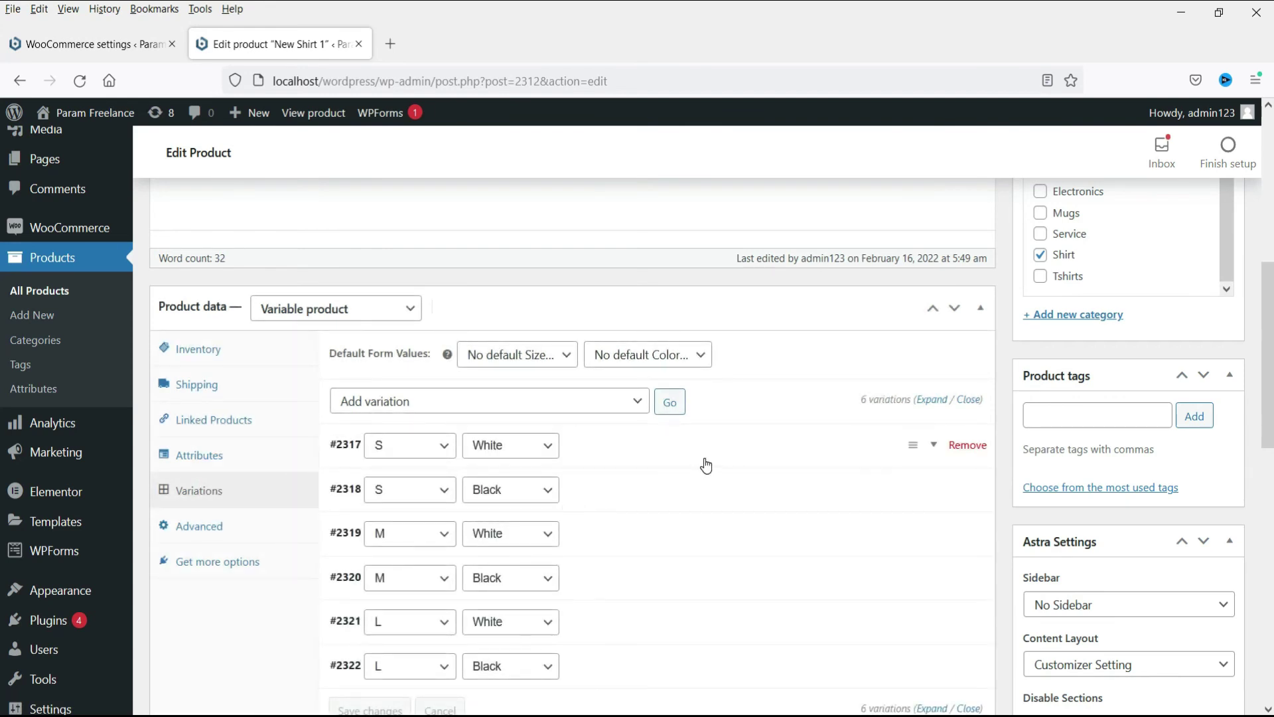
# Enable stock management on the S White variation #2317 with quantity 10
pyautogui.scroll(-1, 705, 464)
pyautogui.click(629, 362)
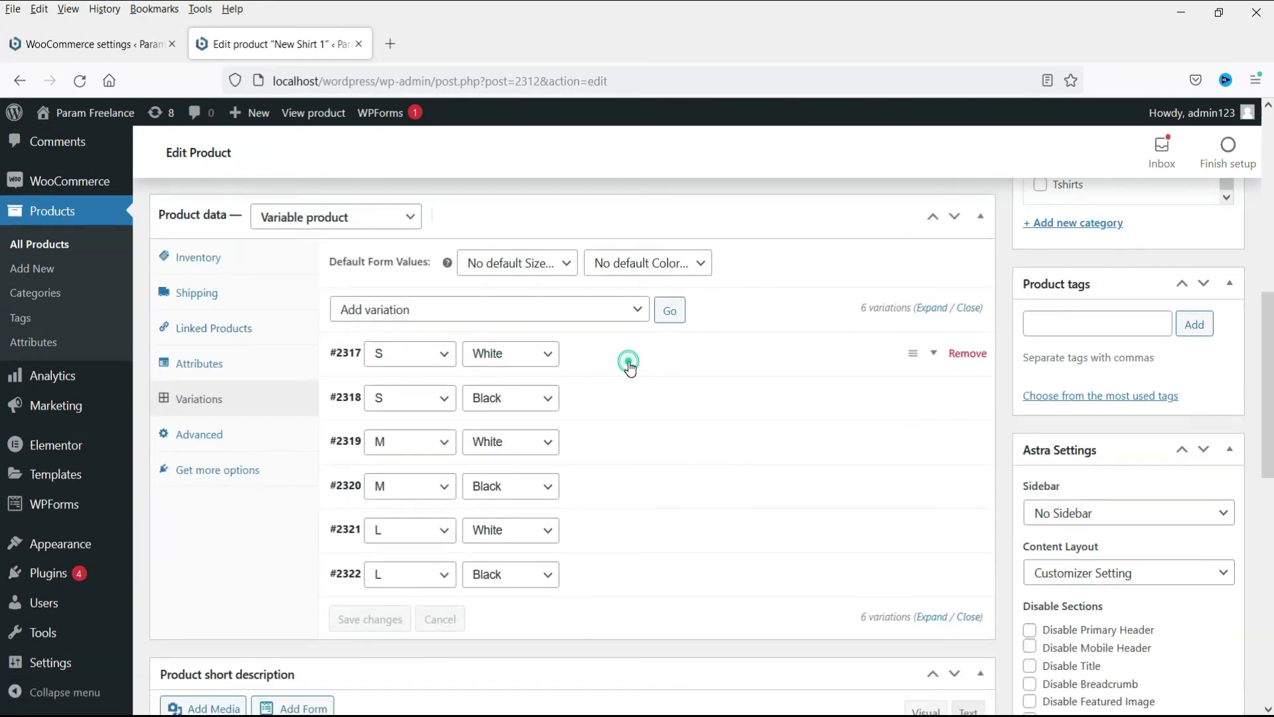
pyautogui.scroll(-3, 626, 367)
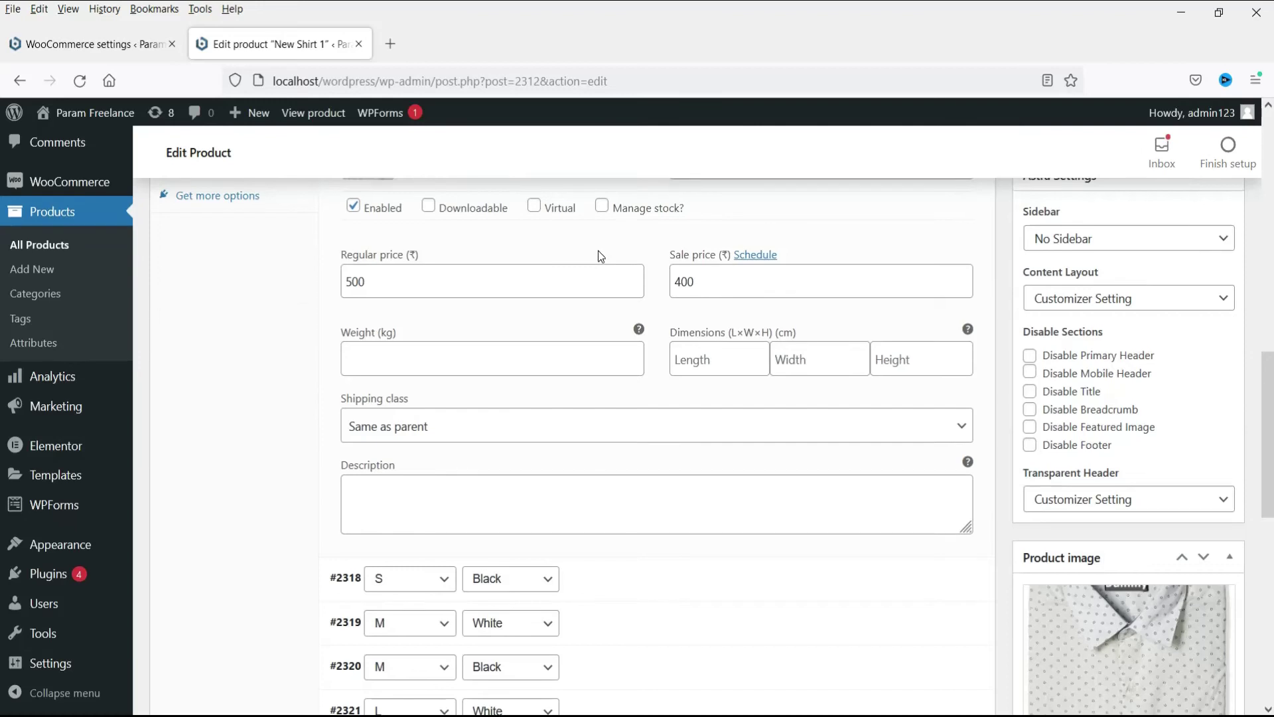
pyautogui.scroll(2, 601, 256)
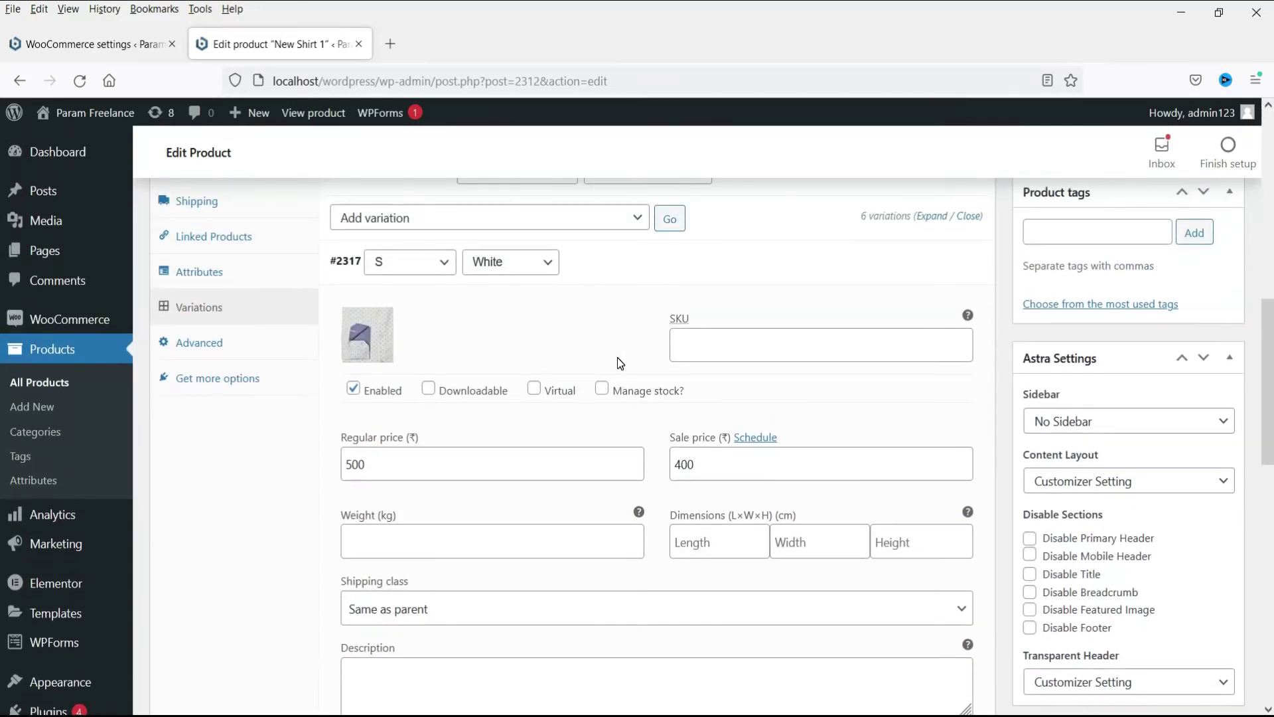
pyautogui.click(604, 391)
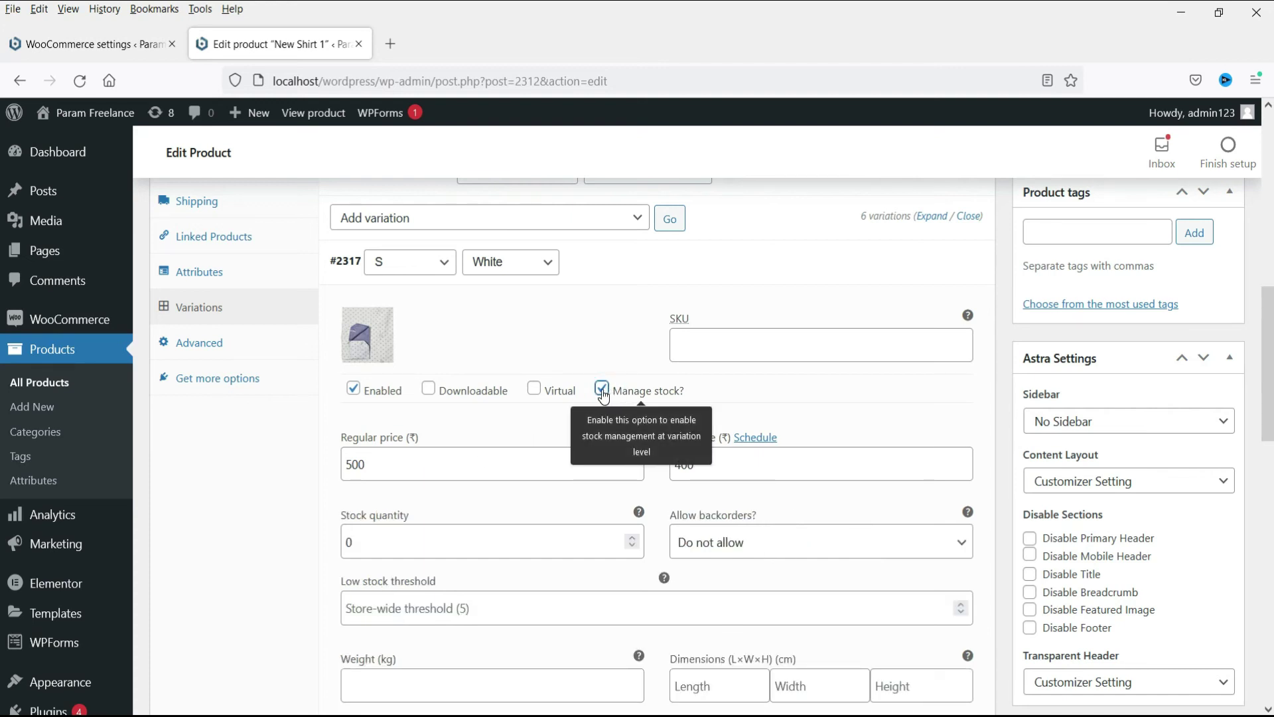
pyautogui.doubleClick(378, 545)
pyautogui.write('10')
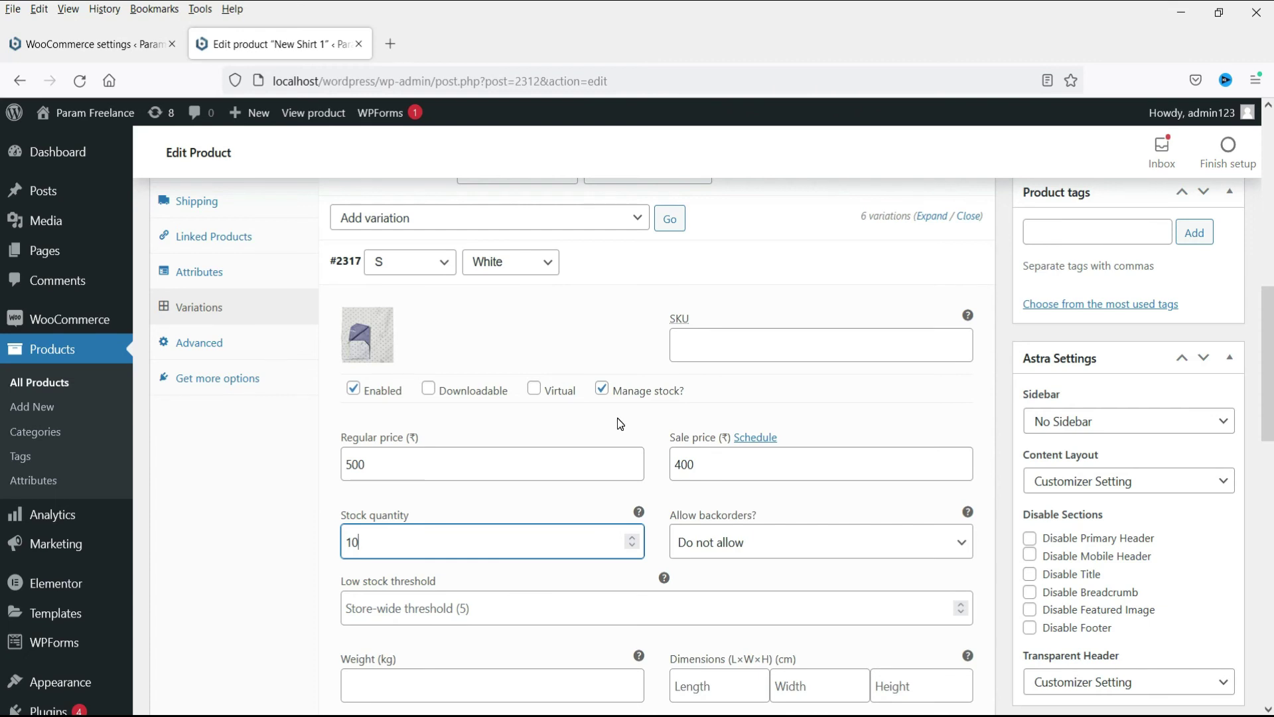
# Enable stock management on the S Black variation #2318 with quantity 10
pyautogui.scroll(-7, 620, 423)
pyautogui.click(649, 461)
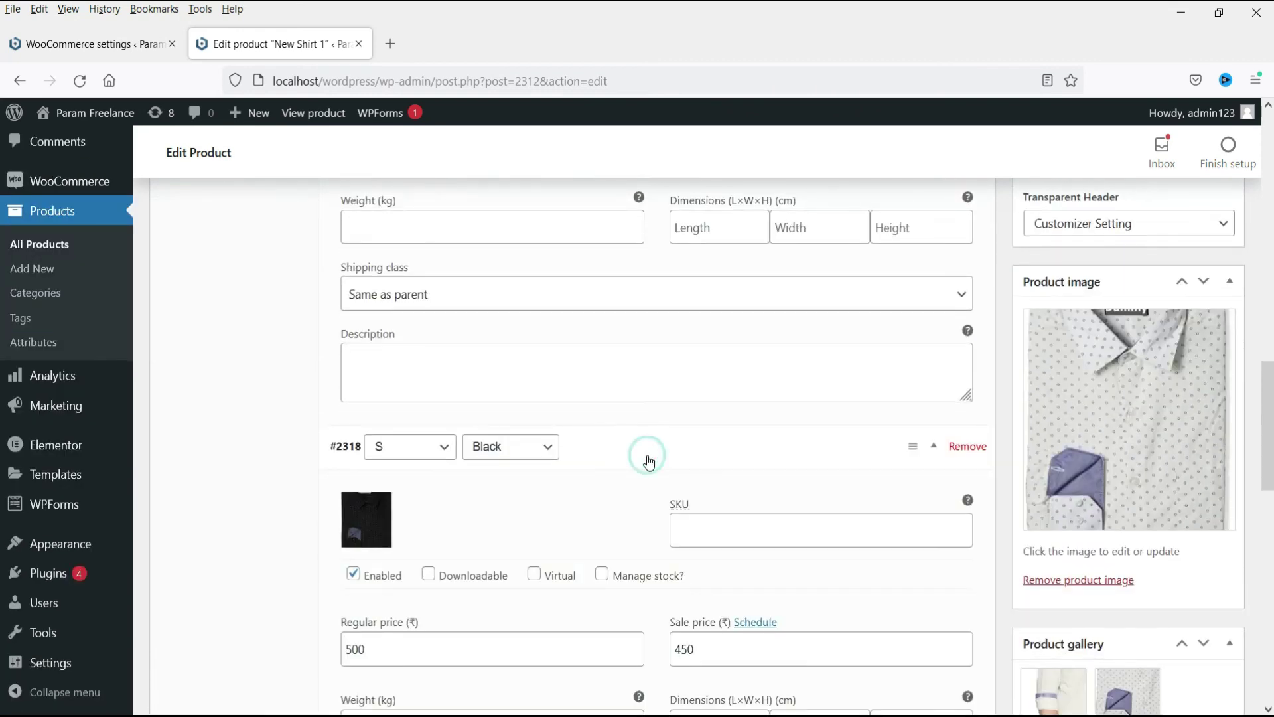
pyautogui.scroll(-3, 649, 460)
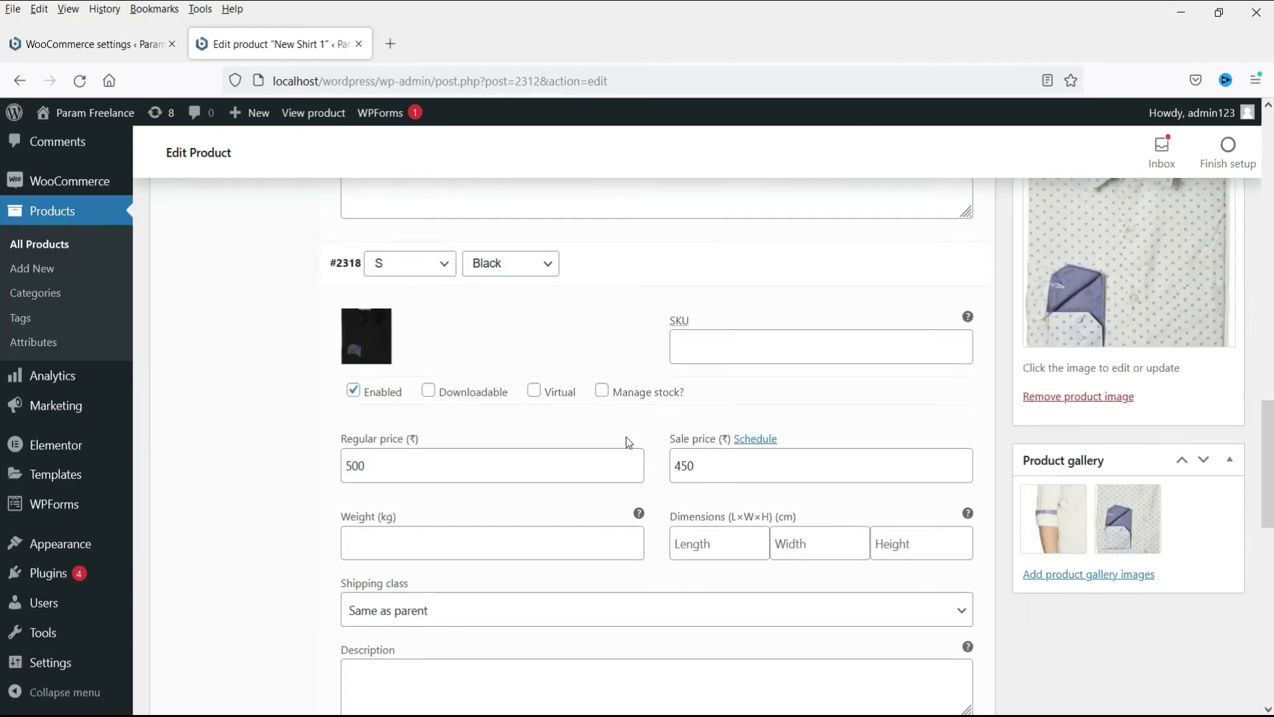
pyautogui.click(602, 391)
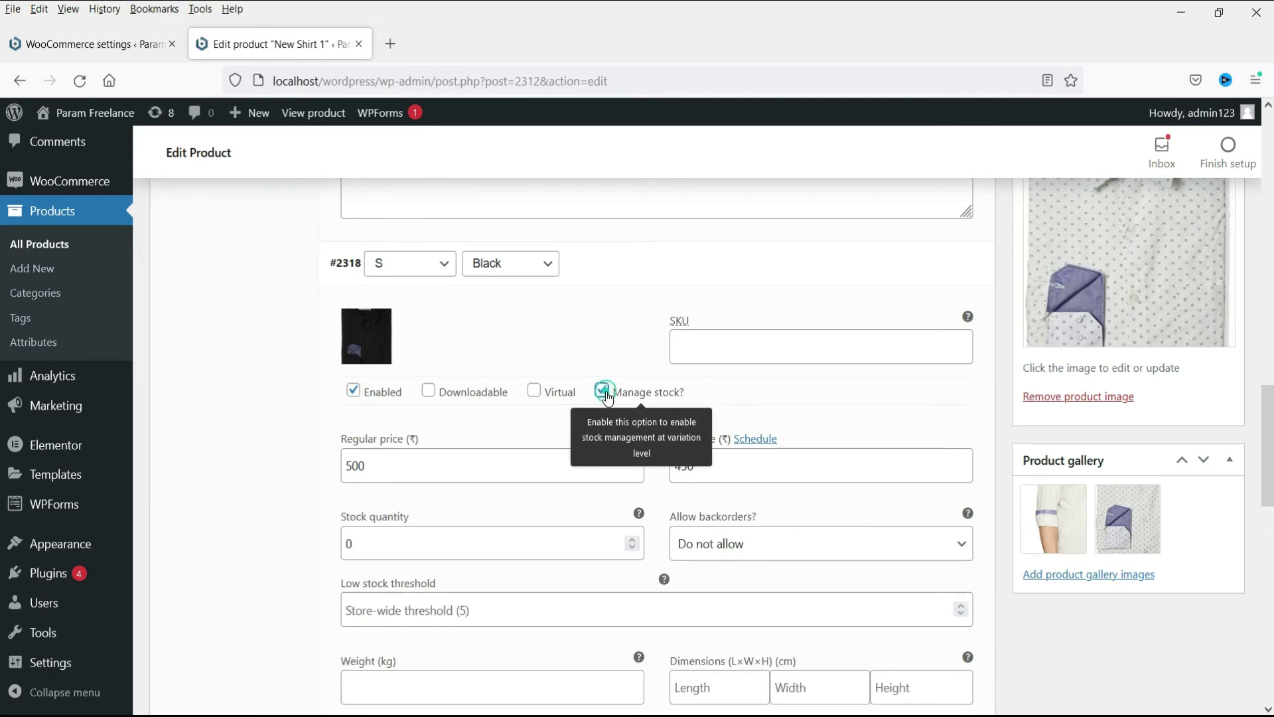
pyautogui.doubleClick(352, 543)
pyautogui.write('10')
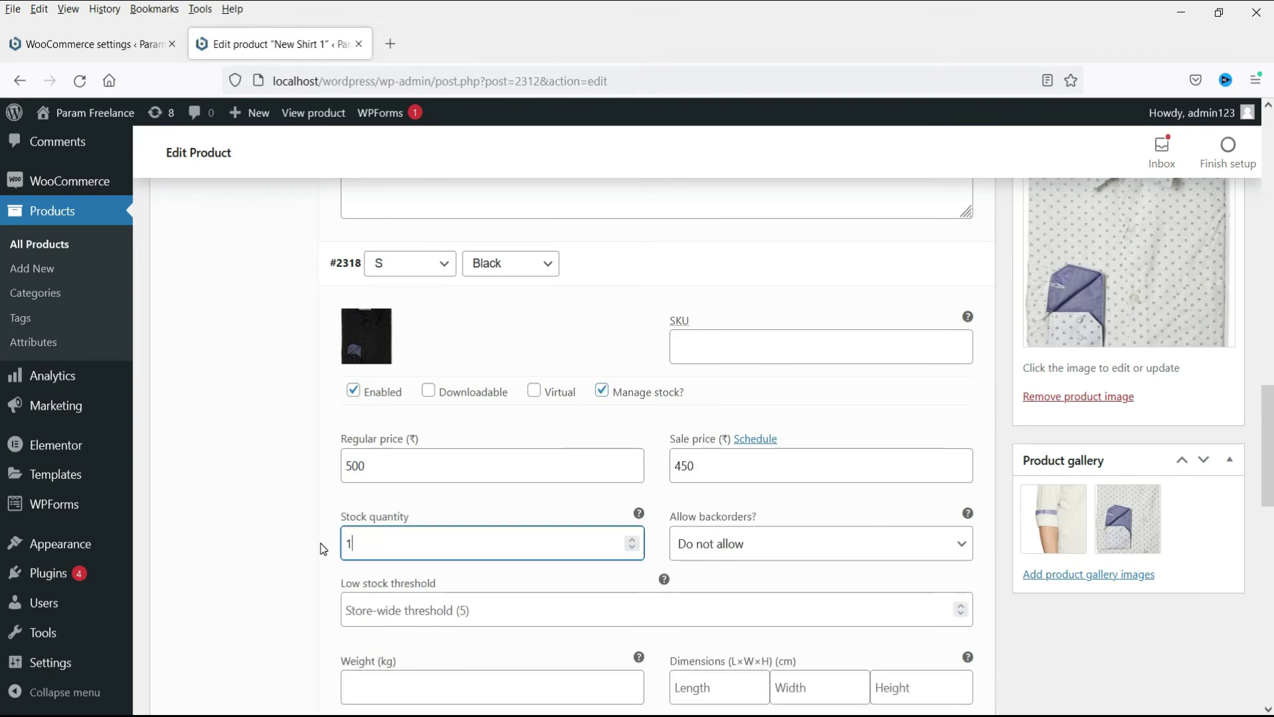
pyautogui.click(322, 546)
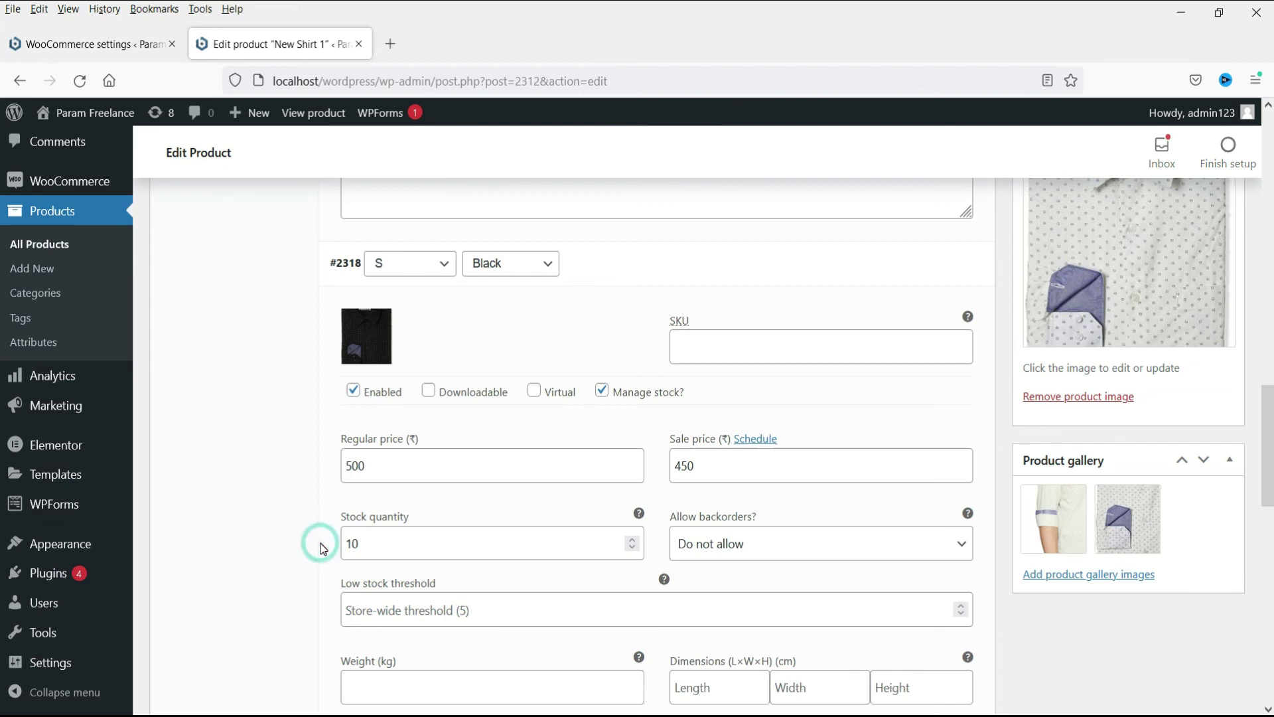
pyautogui.scroll(10, 1146, 499)
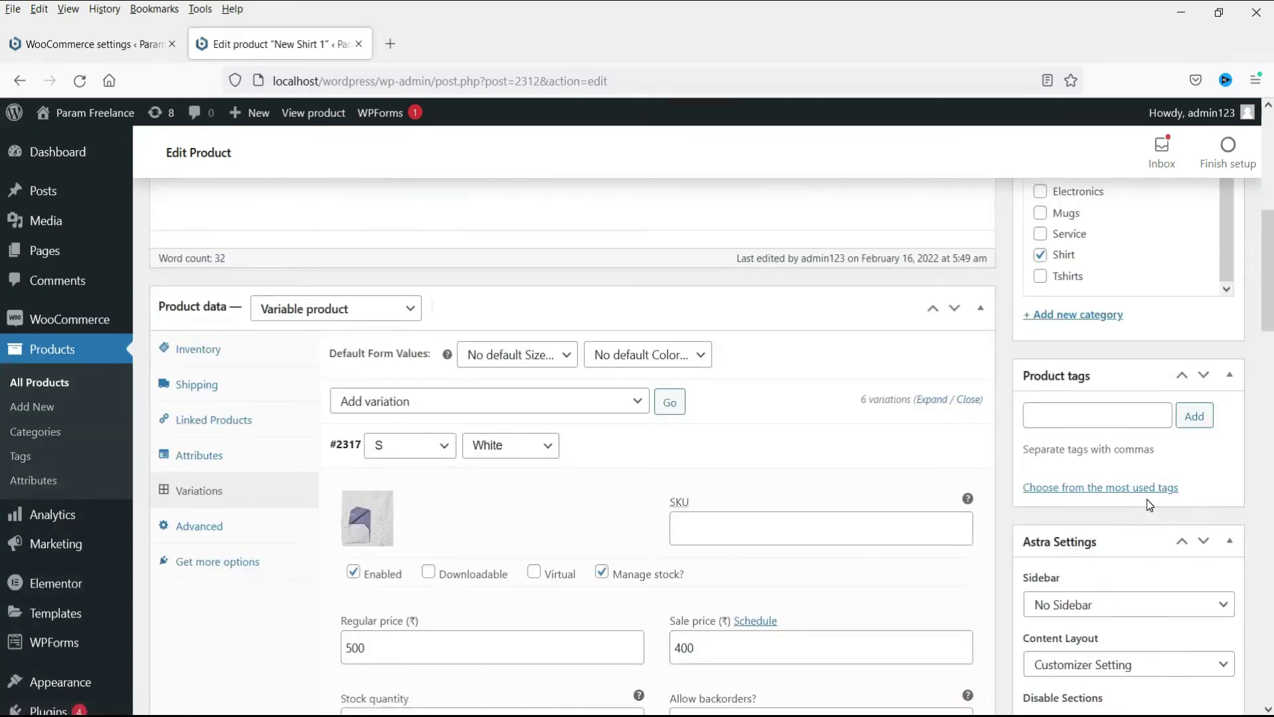